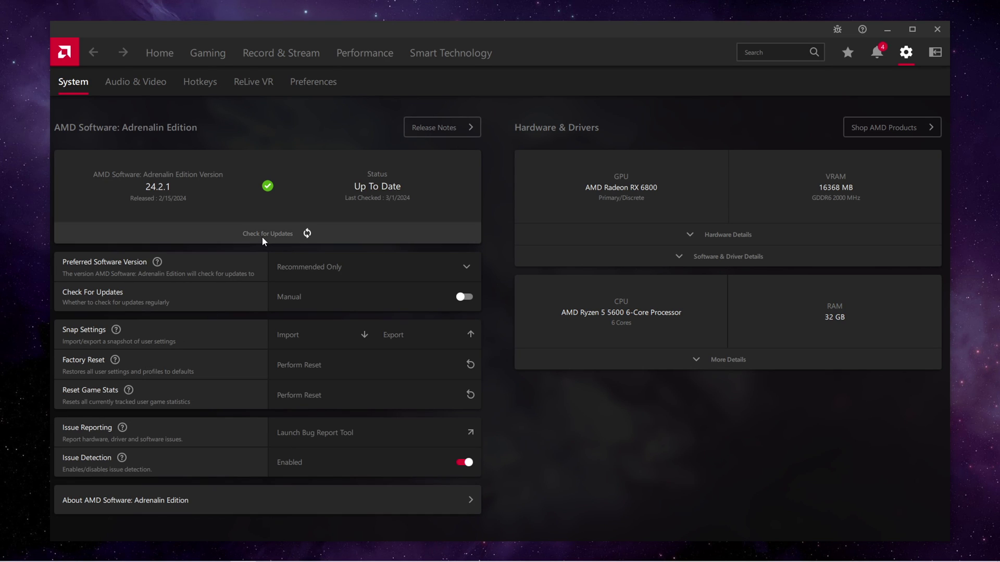
Check for updates in AMD Software and expand the additional options in the Adrenalin 23.12.1 installer
{"action": "left_click", "coordinate": [261, 236]}
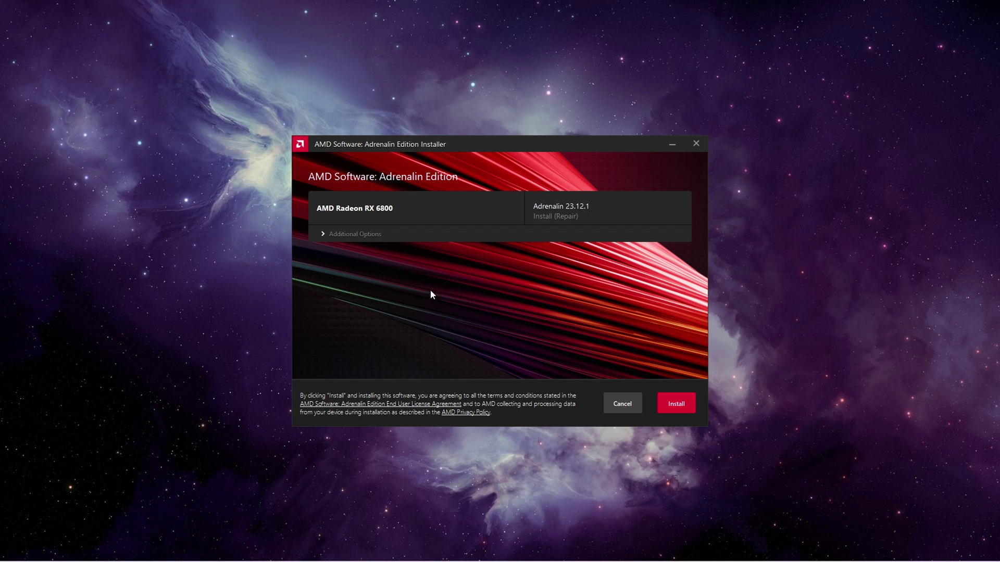
{"action": "left_click", "coordinate": [336, 235]}
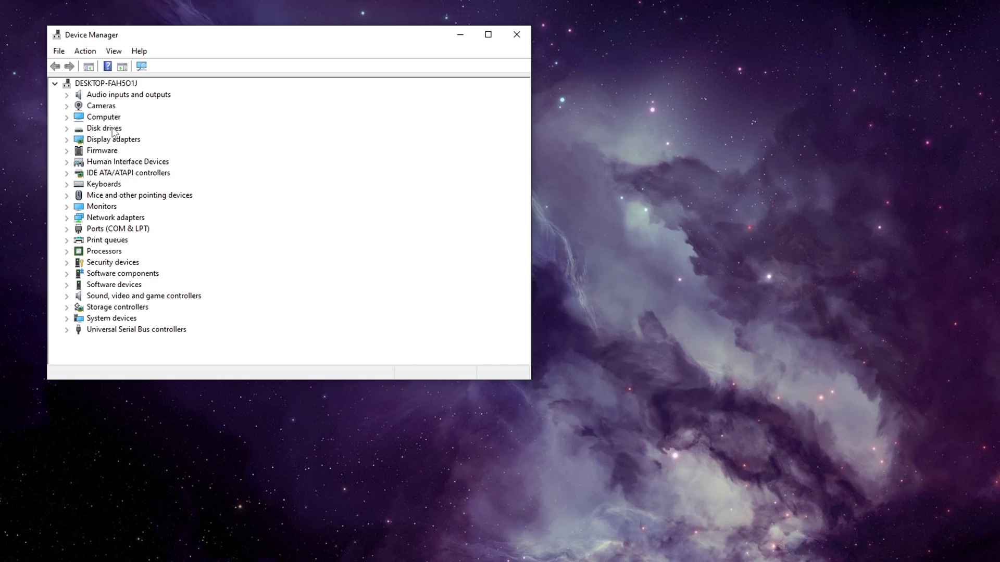
Open the context options of the graphics card in Device Manager and select AMD Software among the installed apps
{"action": "left_click", "coordinate": [68, 140]}
{"action": "right_click", "coordinate": [101, 151]}
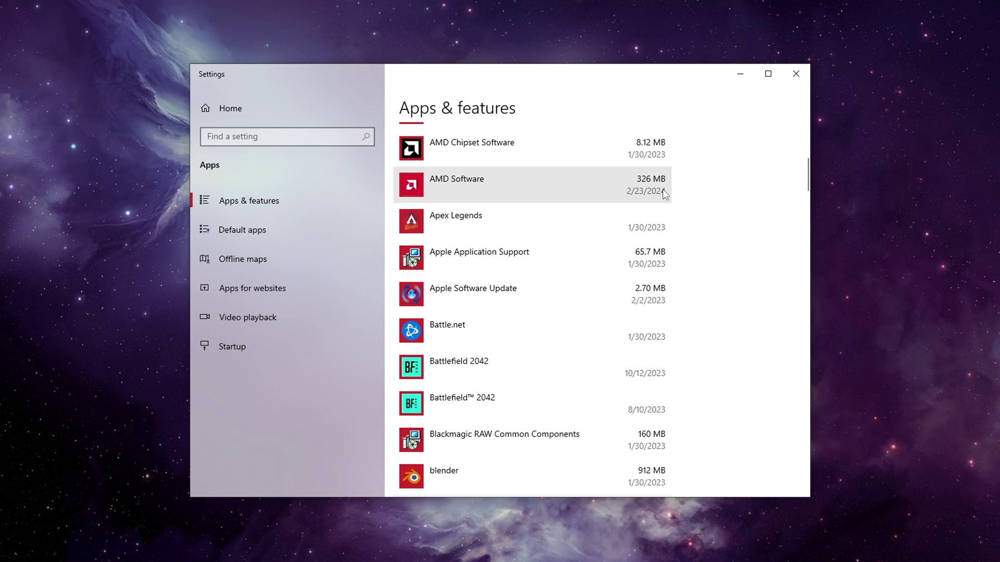
{"action": "left_click", "coordinate": [662, 189]}
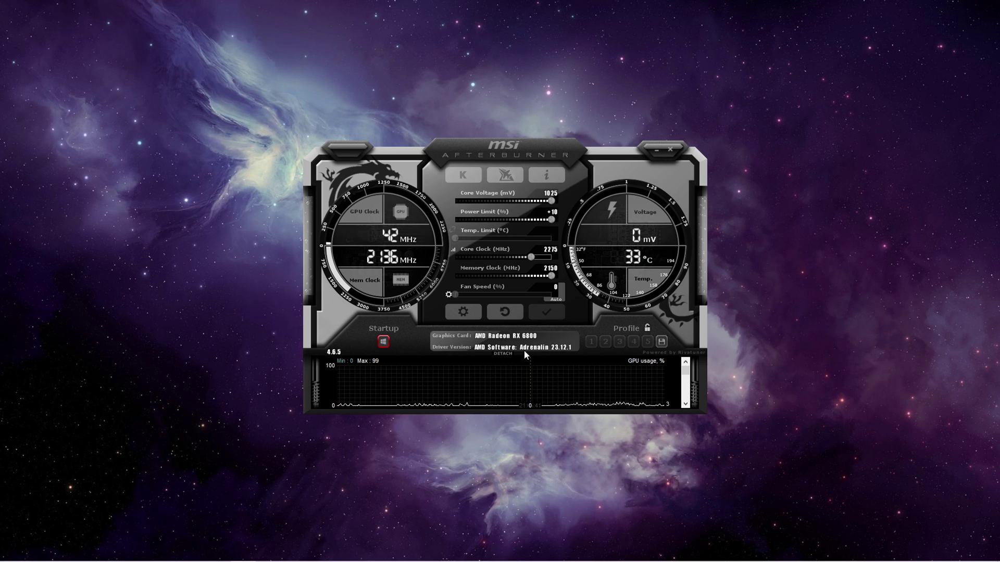
Reset the graphics card's overclock settings in MSI Afterburner
{"action": "left_click", "coordinate": [505, 315]}
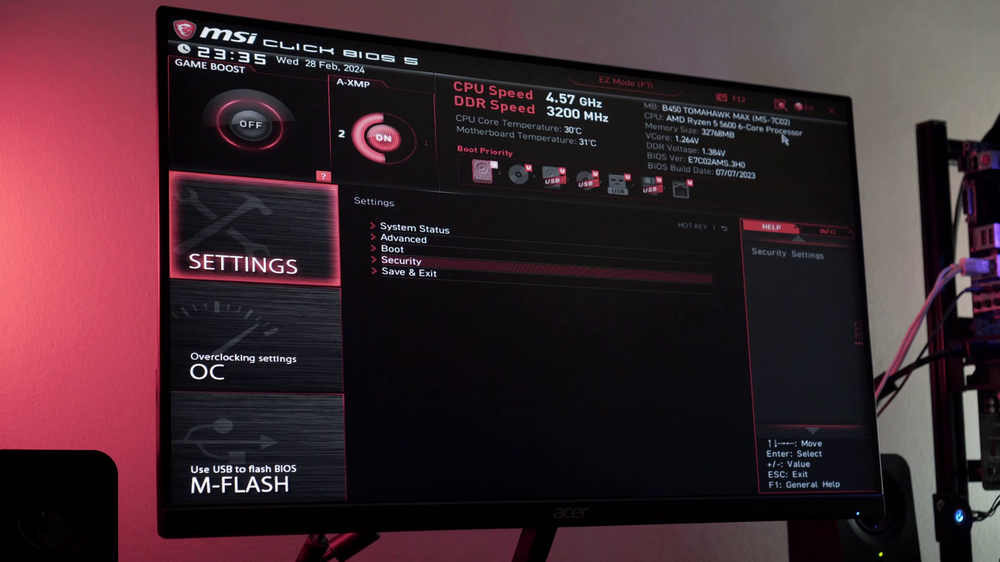
Open the Save & Exit section of the BIOS settings and activate an entry further down its list
{"action": "key", "text": "Down"}
{"action": "key", "text": "Return"}
{"action": "key", "text": "Down"}
{"action": "key", "text": "Down"}
{"action": "key", "text": "Down"}
{"action": "key", "text": "Down"}
{"action": "key", "text": "Return"}
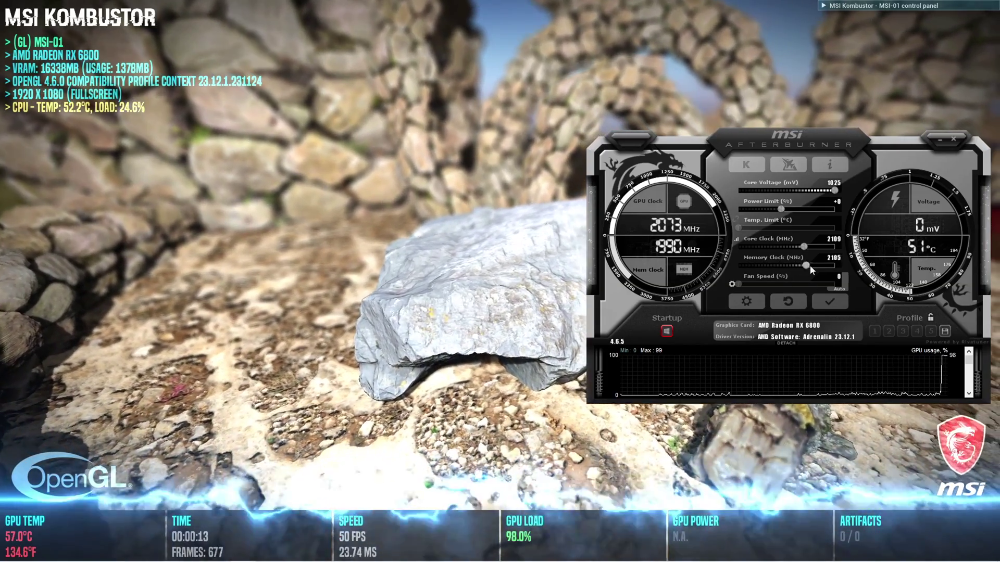
Set the core clock to 2273 MHz and the memory clock to 2150 MHz in MSI Afterburner and apply them
{"action": "mouse_move", "coordinate": [810, 265]}
{"action": "left_mouse_down"}
{"action": "mouse_move", "coordinate": [835, 266]}
{"action": "mouse_move", "coordinate": [814, 252]}
{"action": "left_mouse_up"}
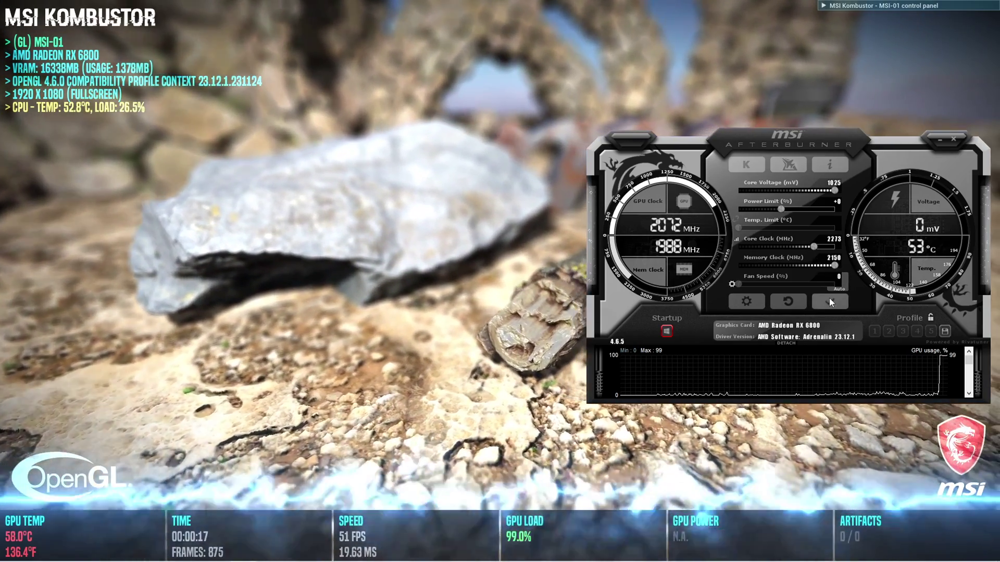
{"action": "left_click", "coordinate": [828, 300]}
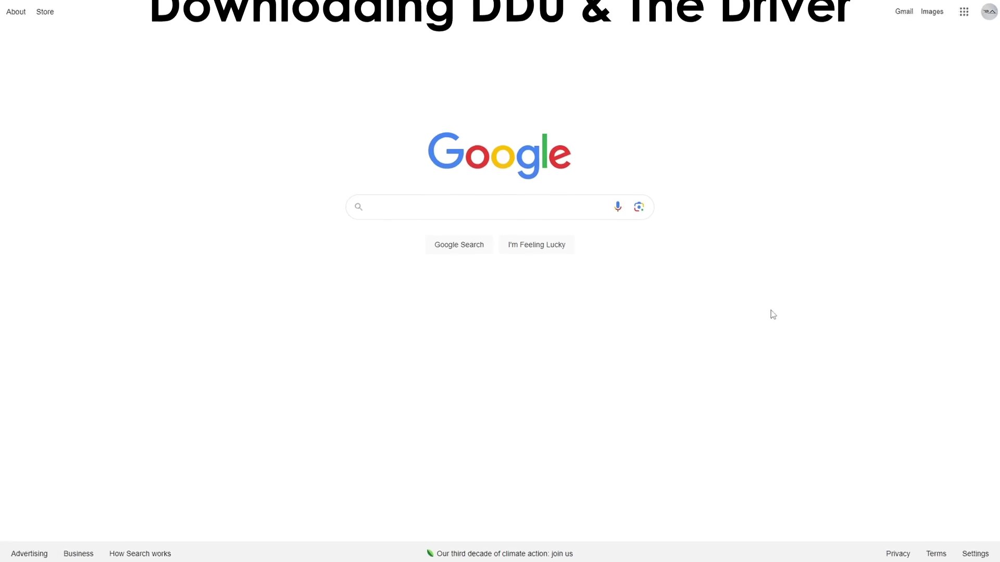
Search the web for "ddu download" and download Display Driver Uninstaller 18.0.7.3 from Guru3D's EU mirror
{"action": "type", "text": "ddu download"}
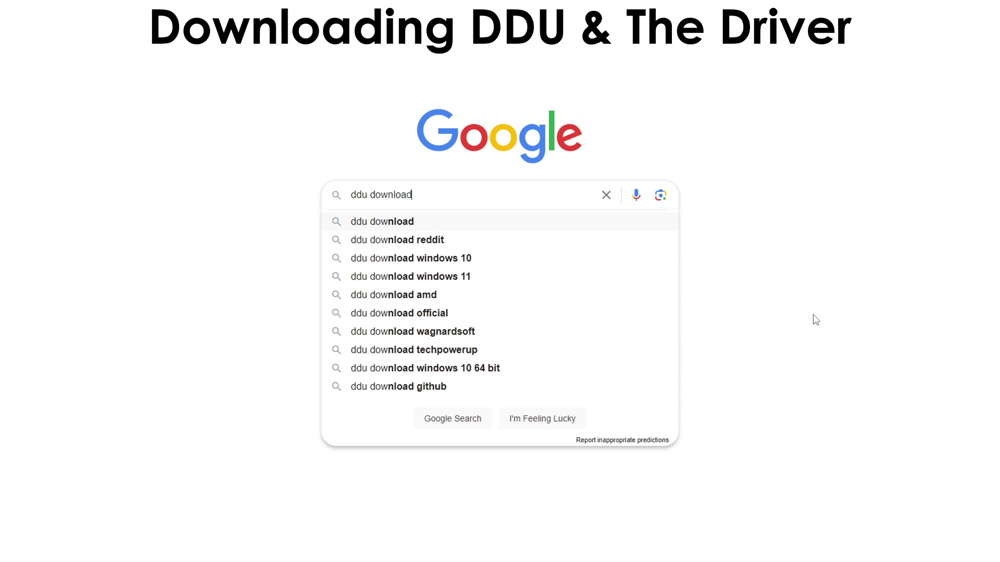
{"action": "key", "text": "Return"}
{"action": "scroll", "coordinate": [807, 316], "scroll_direction": "down", "scroll_amount": 2}
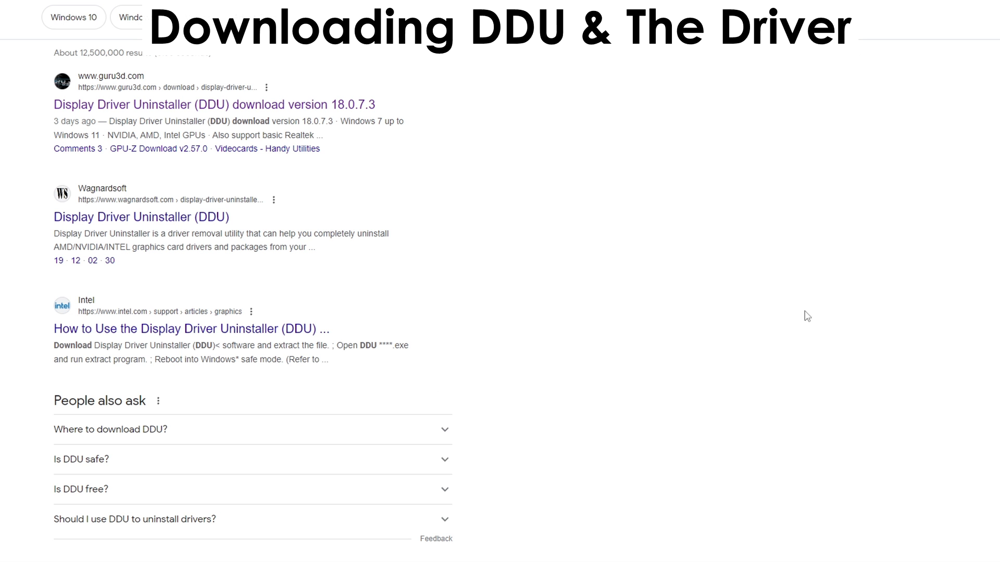
{"action": "left_click", "coordinate": [332, 108]}
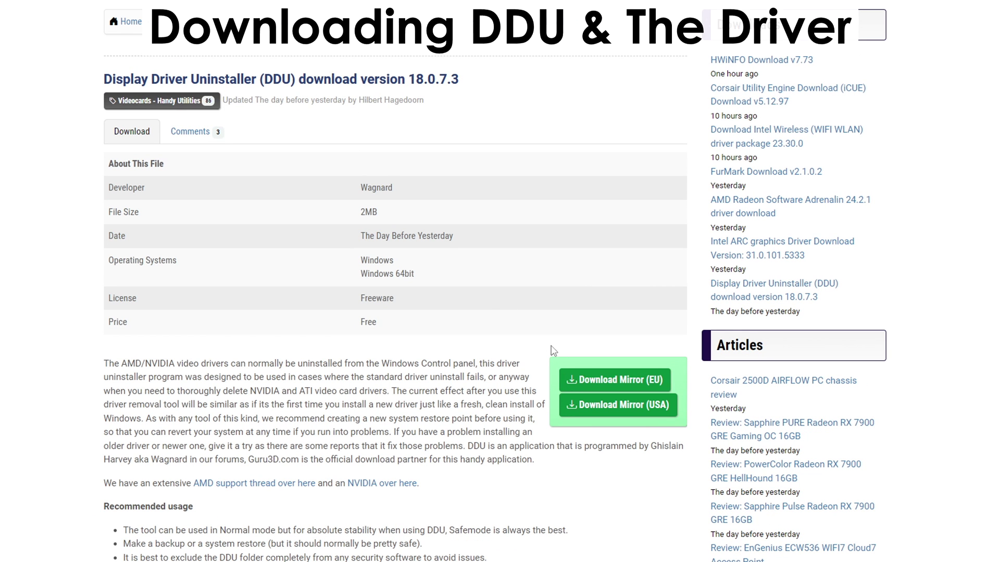
{"action": "left_click", "coordinate": [592, 376]}
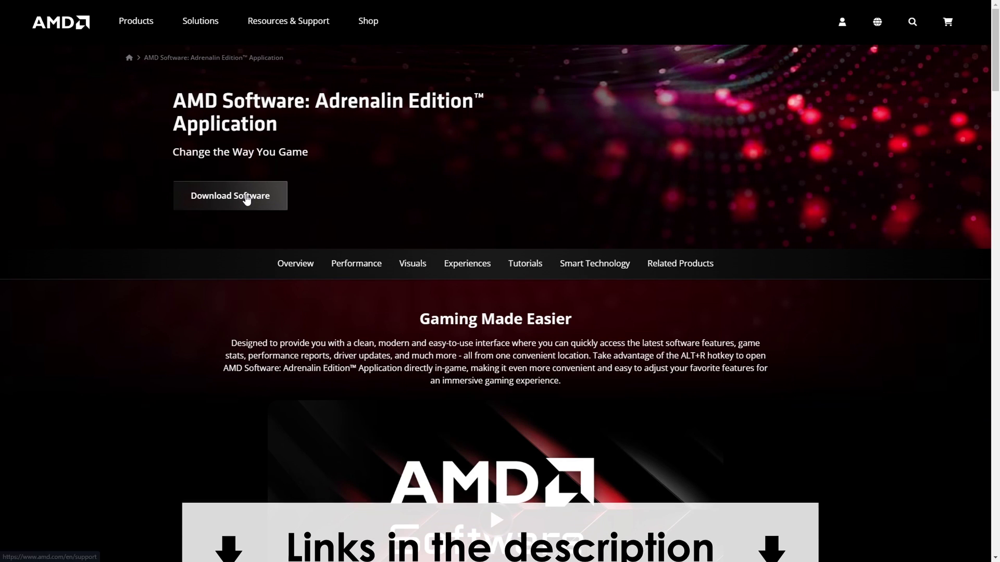
Find the AMD Radeon RX 6800 drivers on AMD's support site and expand the Windows 10 - 64-Bit Edition list
{"action": "left_click", "coordinate": [246, 195]}
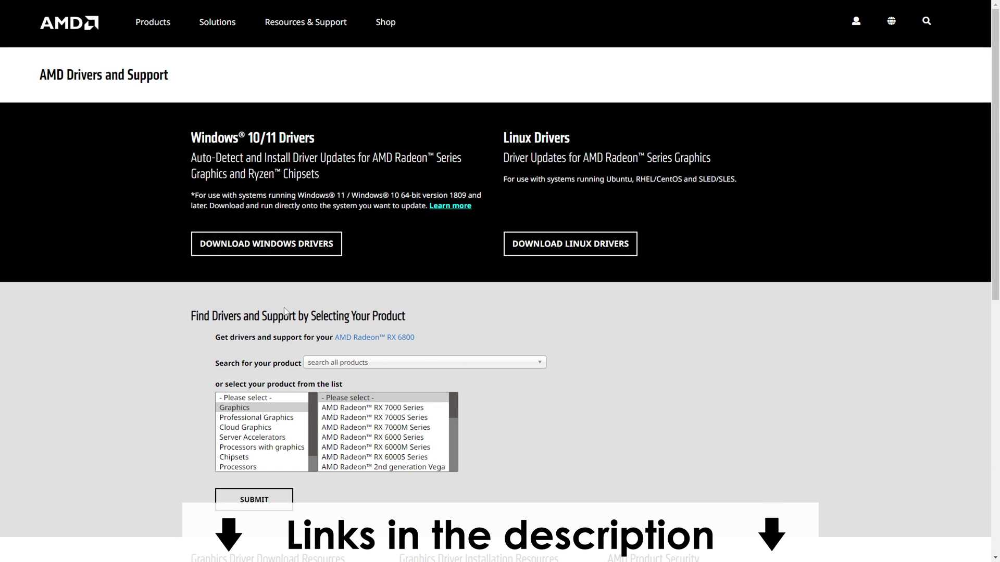
{"action": "left_click", "coordinate": [385, 439]}
{"action": "left_click", "coordinate": [500, 418]}
{"action": "left_click", "coordinate": [592, 418]}
{"action": "left_click", "coordinate": [255, 500]}
{"action": "left_click", "coordinate": [129, 332]}
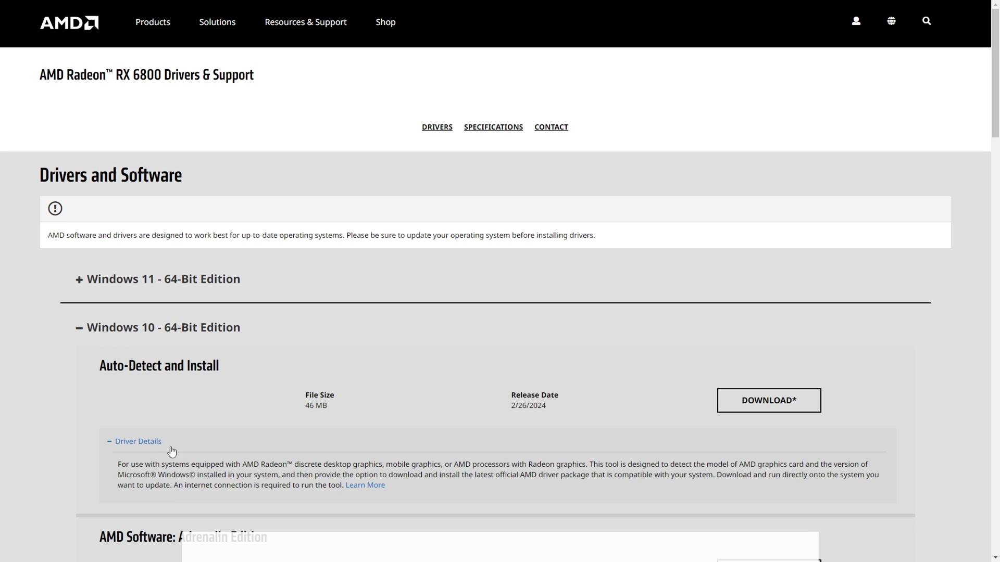
{"action": "scroll", "coordinate": [172, 447], "scroll_direction": "down", "scroll_amount": 4}
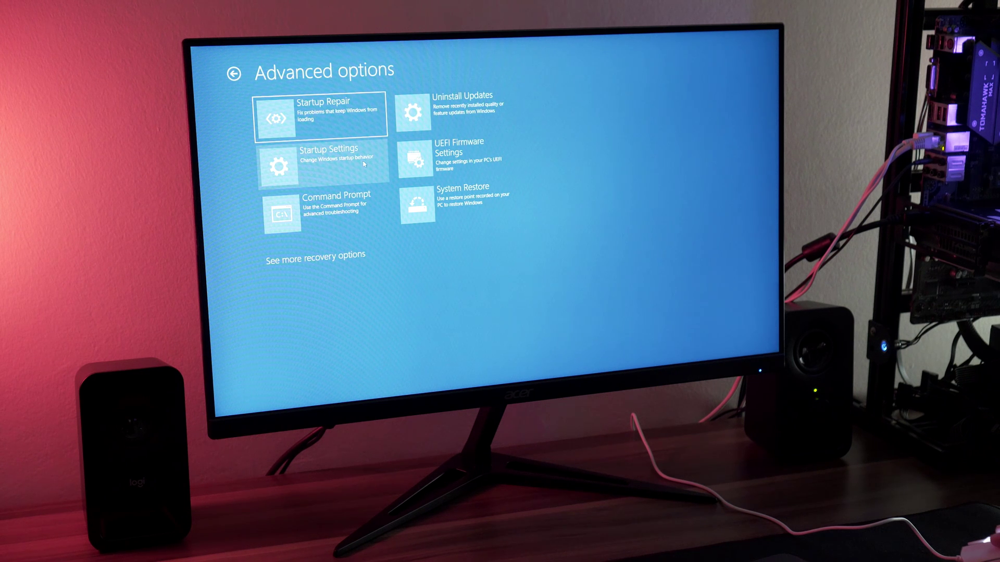
Open Startup Settings from the Windows recovery advanced options
{"action": "left_click", "coordinate": [364, 164]}
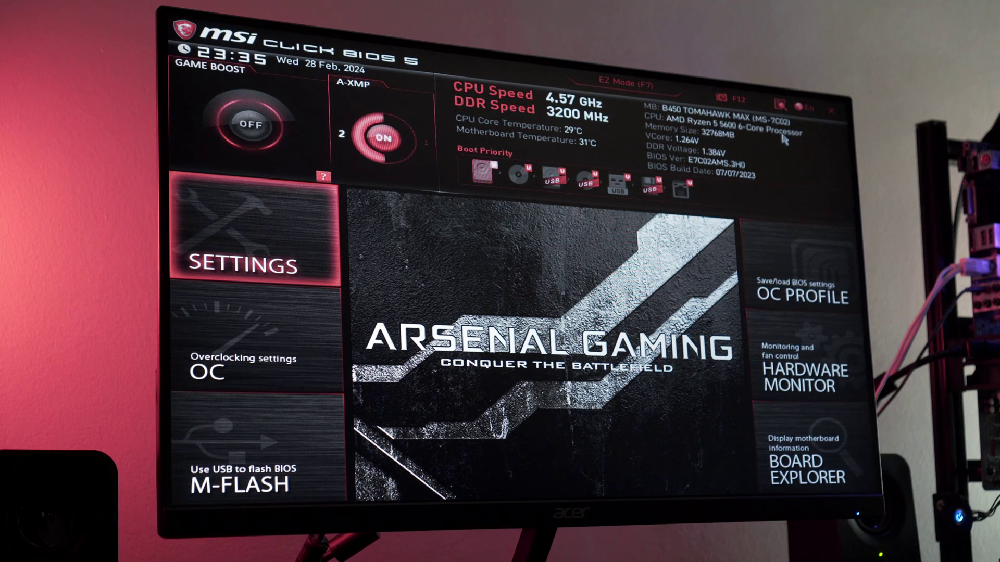
Go to Windows OS Configuration in the BIOS advanced settings and open the choices for BIOS CSM/UEFI Mode
{"action": "key", "text": "Return"}
{"action": "key", "text": "Down"}
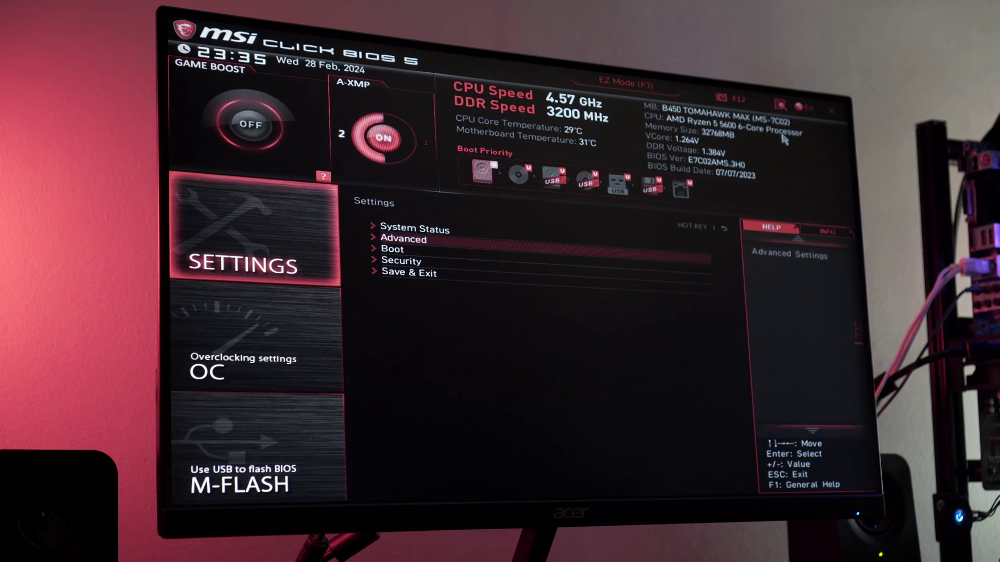
{"action": "key", "text": "Return"}
{"action": "key", "text": "Down"}
{"action": "key", "text": "Down"}
{"action": "key", "text": "Down"}
{"action": "key", "text": "Down"}
{"action": "key", "text": "Down"}
{"action": "key", "text": "Down"}
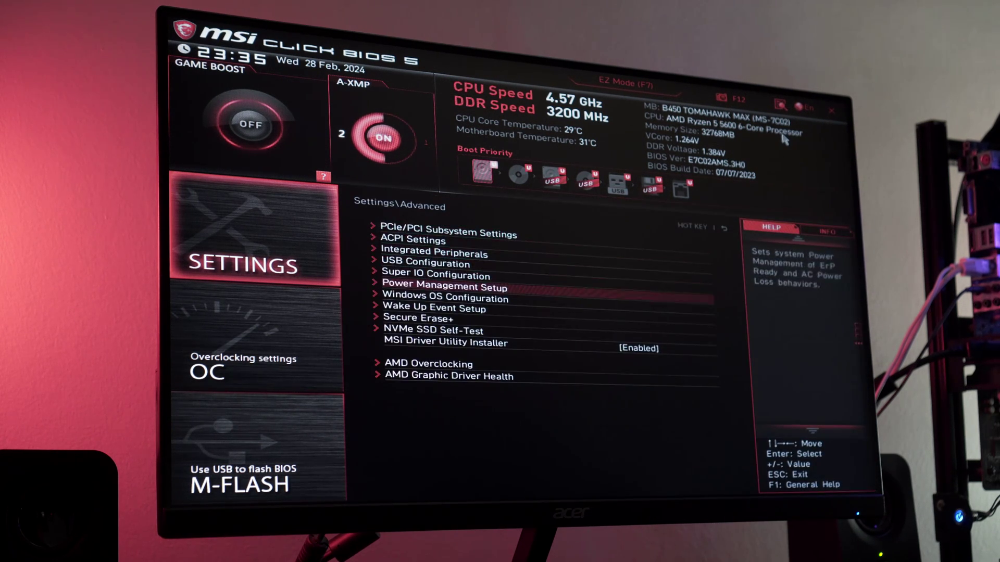
{"action": "key", "text": "Return"}
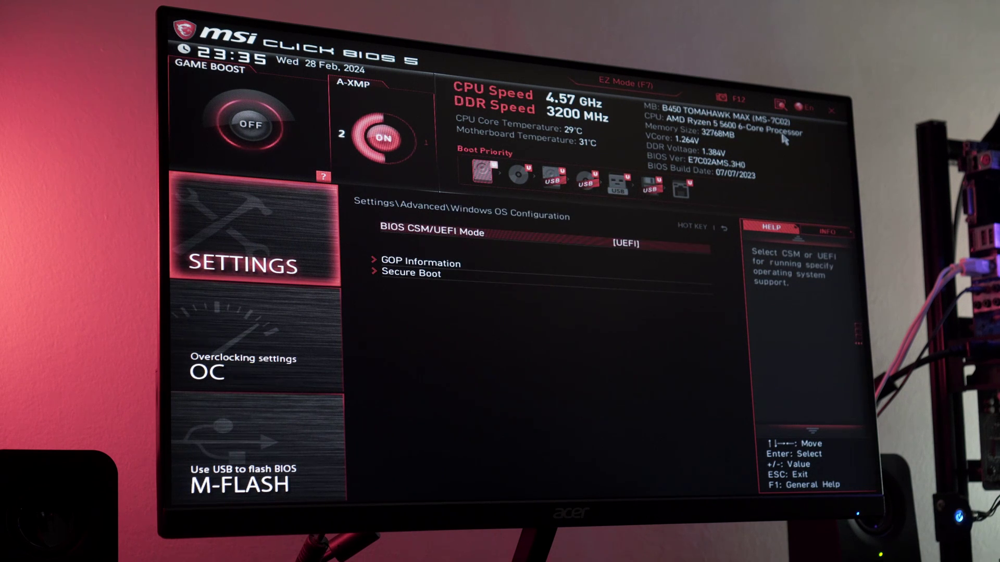
{"action": "key", "text": "Return"}
{"action": "key", "text": "Up"}
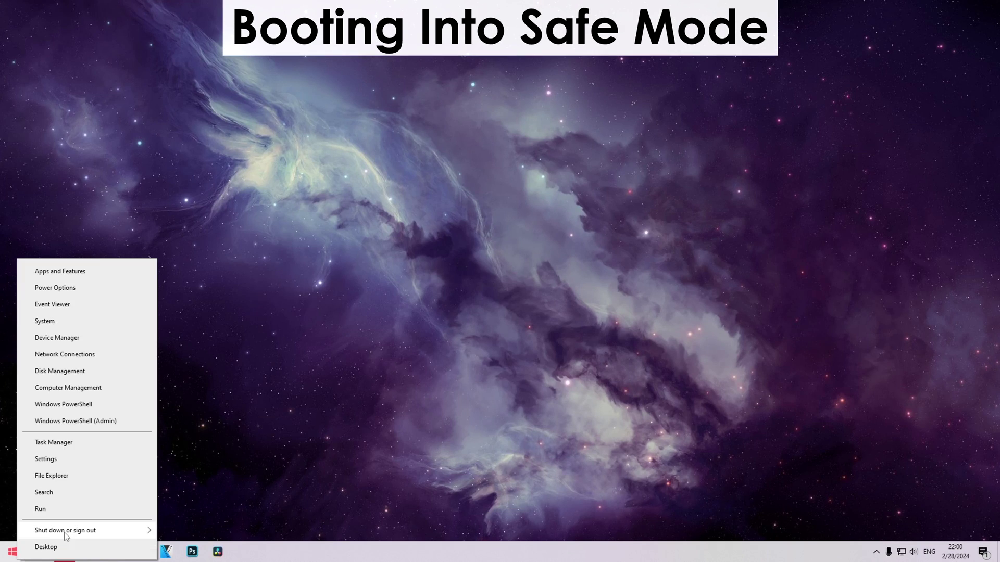
Restart Windows into the recovery environment and open Startup Settings under the advanced troubleshooting options
{"action": "mouse_move", "coordinate": [95, 536]}
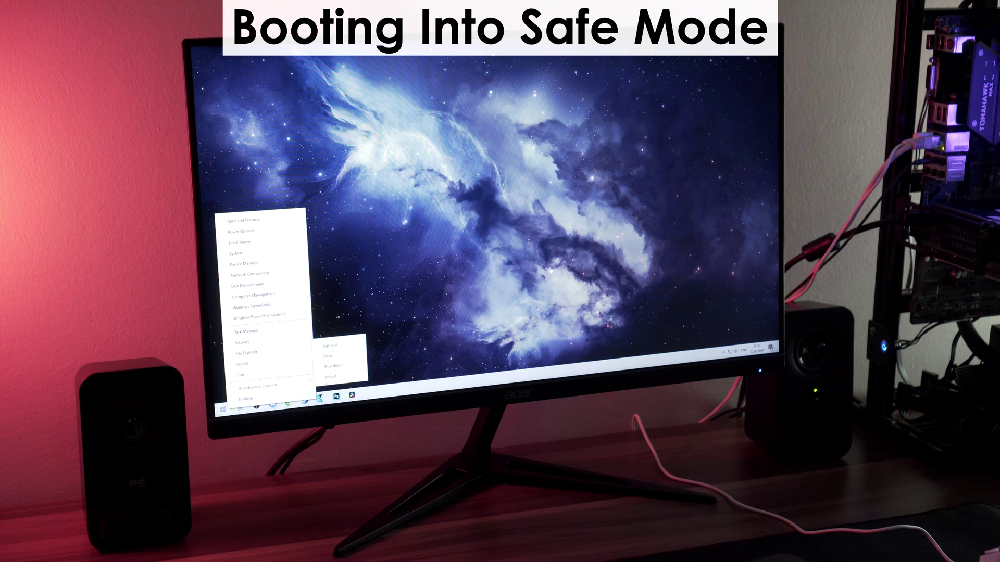
{"action": "left_click", "coordinate": [327, 378], "text": "shift"}
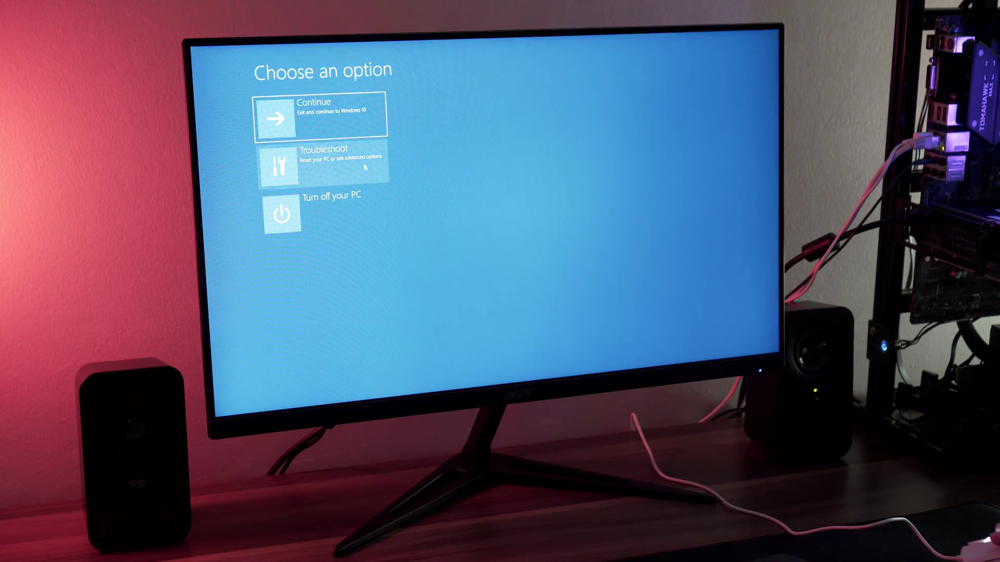
{"action": "left_click", "coordinate": [363, 164]}
{"action": "left_click", "coordinate": [364, 164]}
{"action": "left_click", "coordinate": [364, 164]}
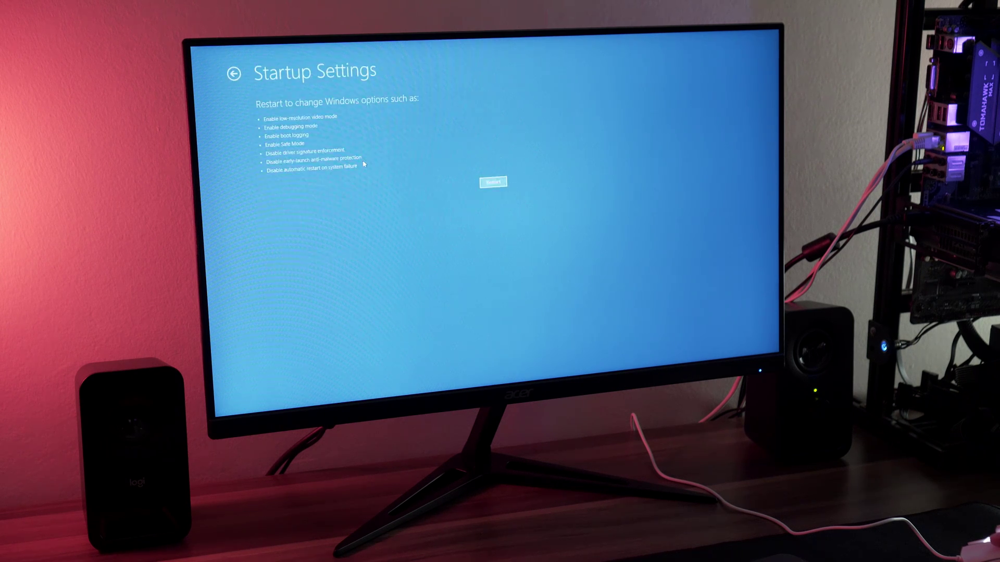
Restart the PC from Startup Settings and choose Enable Safe Mode
{"action": "left_click", "coordinate": [484, 186]}
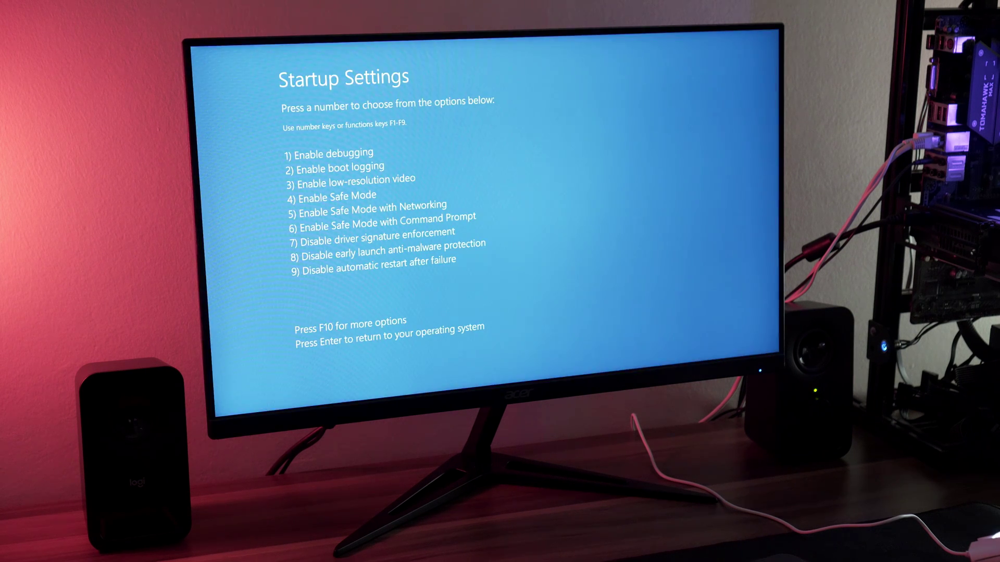
{"action": "key", "text": "4"}
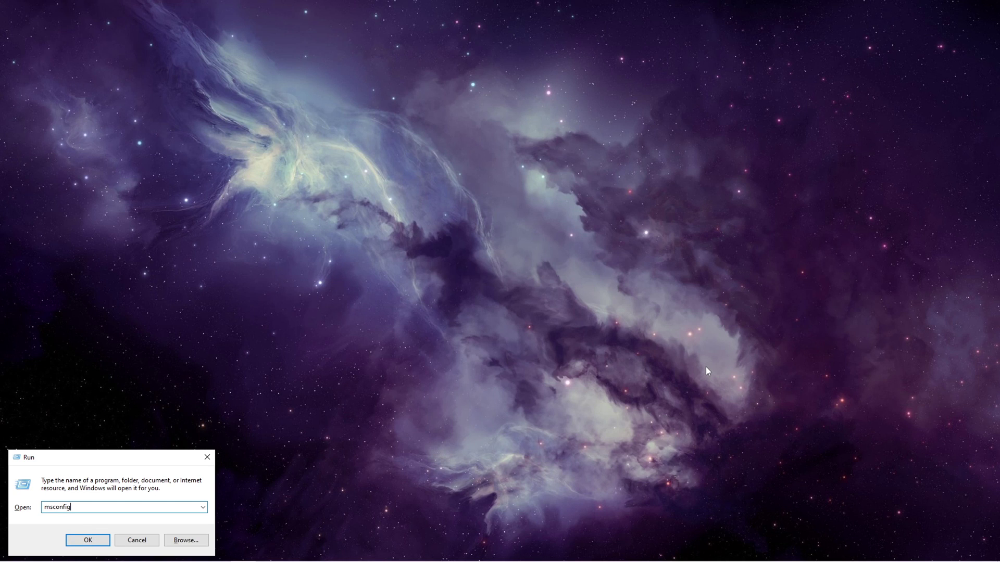
Open System Configuration by running msconfig, go to its boot options and confirm the dialog
{"action": "key", "text": "Return"}
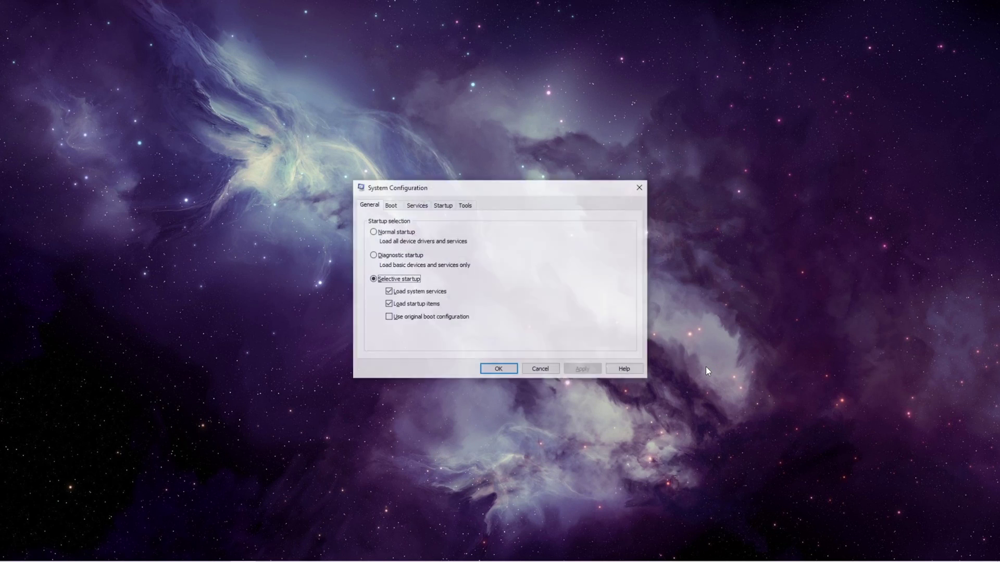
{"action": "left_click", "coordinate": [390, 205]}
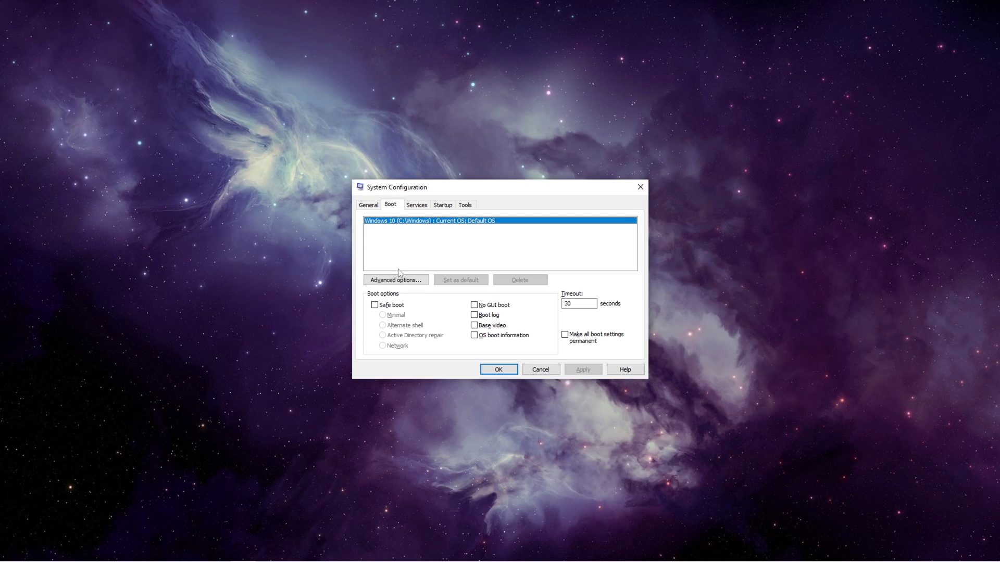
{"action": "left_click", "coordinate": [497, 370]}
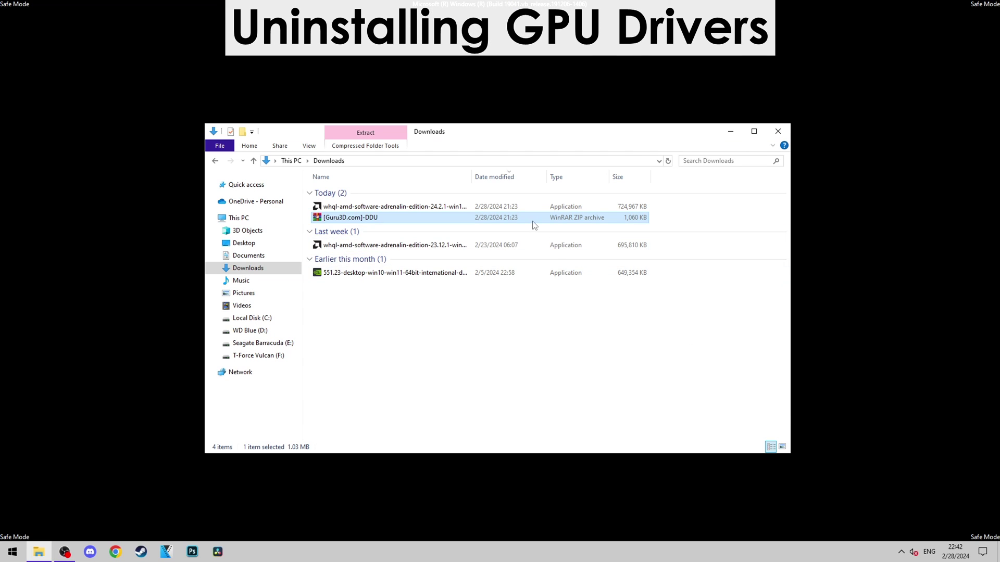
Open the [Guru3D.com]-DDU archive, run its application and extract the DDU files into the Downloads folder
{"action": "double_click", "coordinate": [533, 222]}
{"action": "double_click", "coordinate": [534, 215]}
{"action": "left_click", "coordinate": [590, 266]}
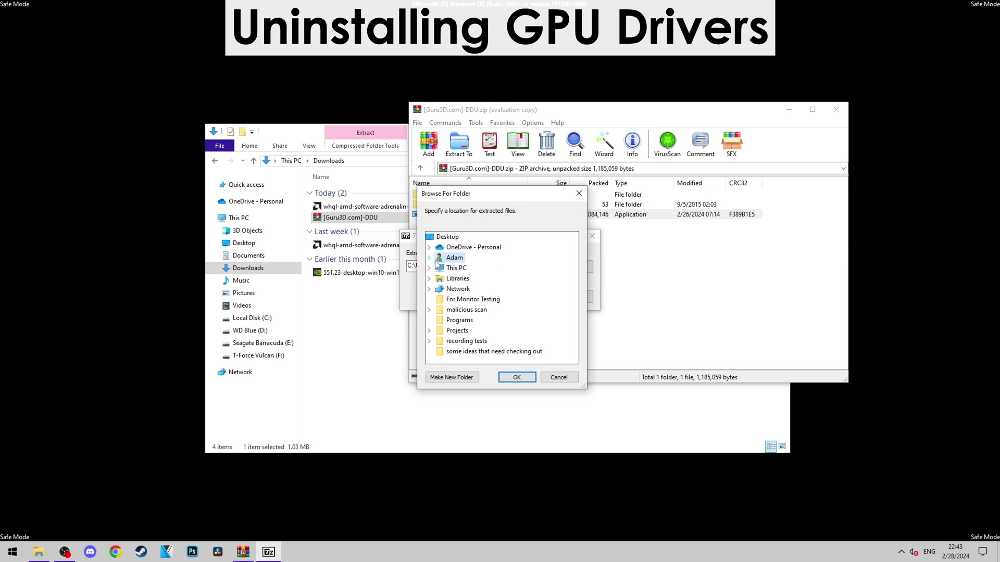
{"action": "left_click", "coordinate": [516, 377]}
{"action": "left_click", "coordinate": [520, 298]}
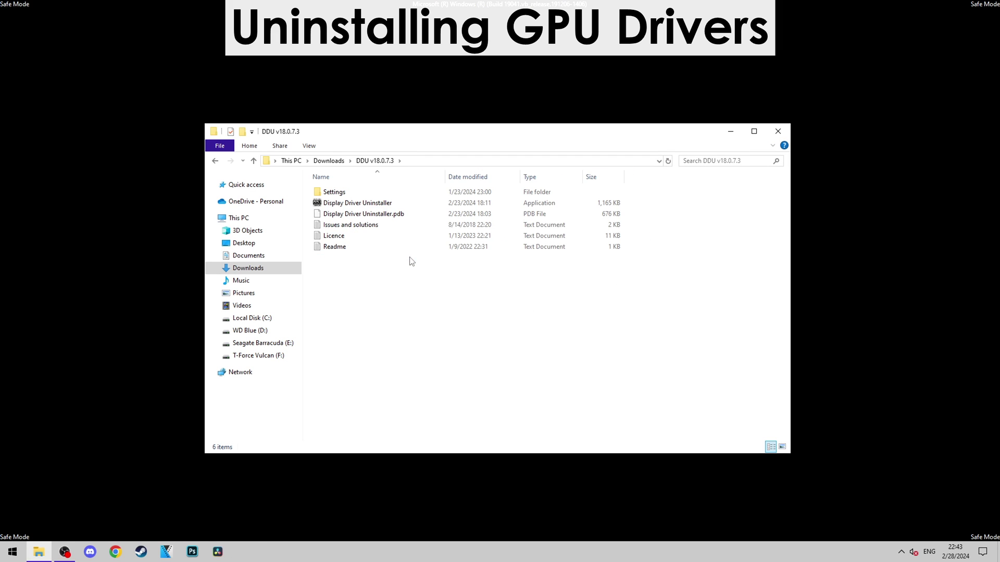
Launch Display Driver Uninstaller and enable the option that prevents driver downloads from Windows Update
{"action": "left_click", "coordinate": [427, 206]}
{"action": "double_click", "coordinate": [426, 206]}
{"action": "left_click", "coordinate": [578, 339]}
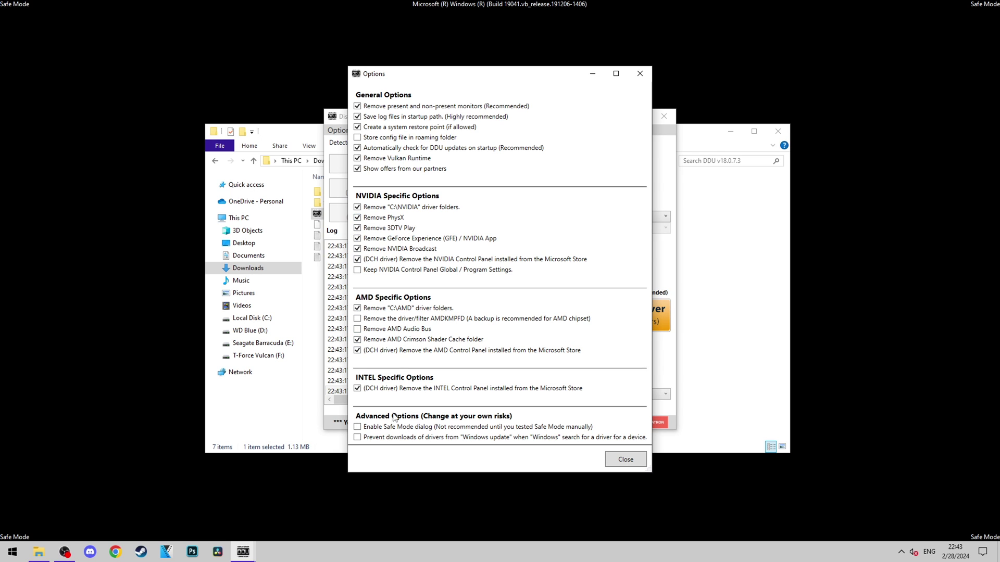
{"action": "left_click", "coordinate": [387, 439]}
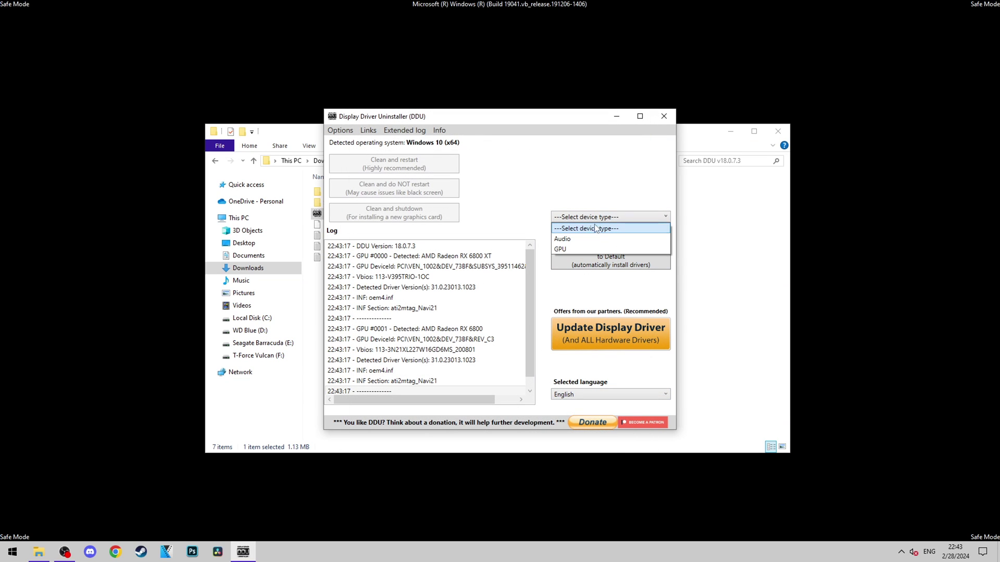
Set the device type to GPU and switch the vendor to NVIDIA and finally to INTEL
{"action": "left_click", "coordinate": [578, 249]}
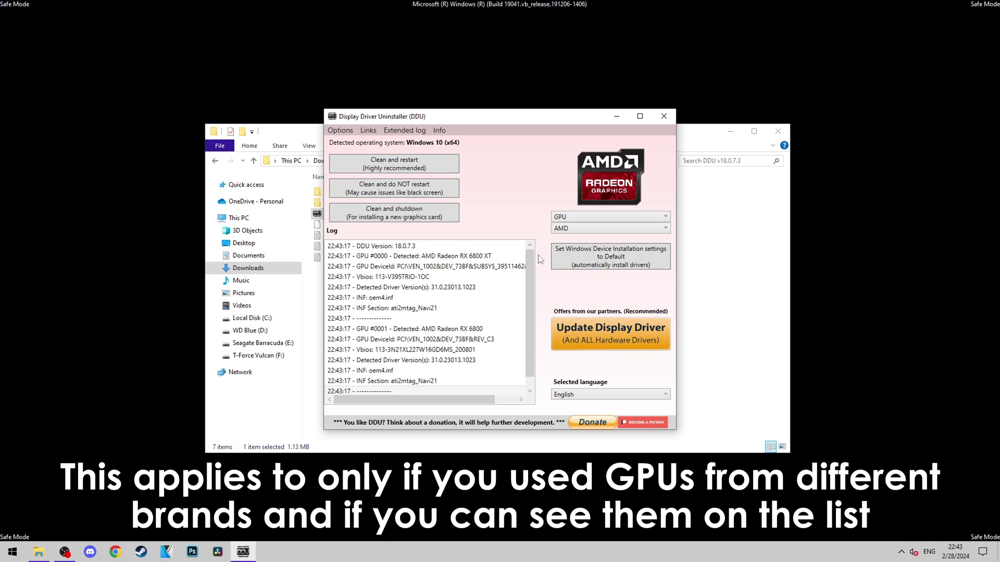
{"action": "left_click", "coordinate": [557, 231]}
{"action": "left_click", "coordinate": [558, 250]}
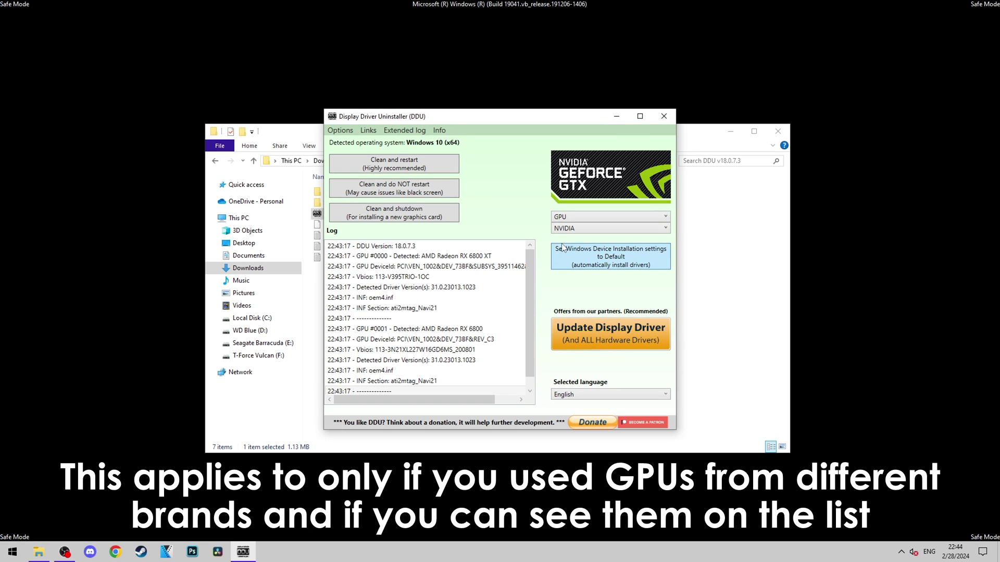
{"action": "left_click", "coordinate": [571, 234]}
{"action": "left_click", "coordinate": [563, 270]}
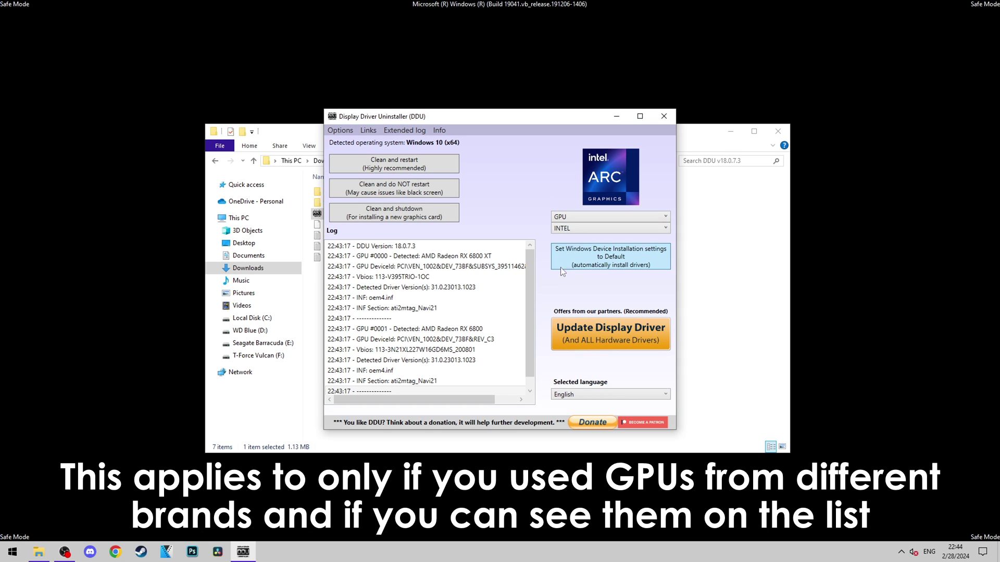
Set the vendor to AMD and start cleaning its drivers with an automatic restart
{"action": "left_click", "coordinate": [571, 234]}
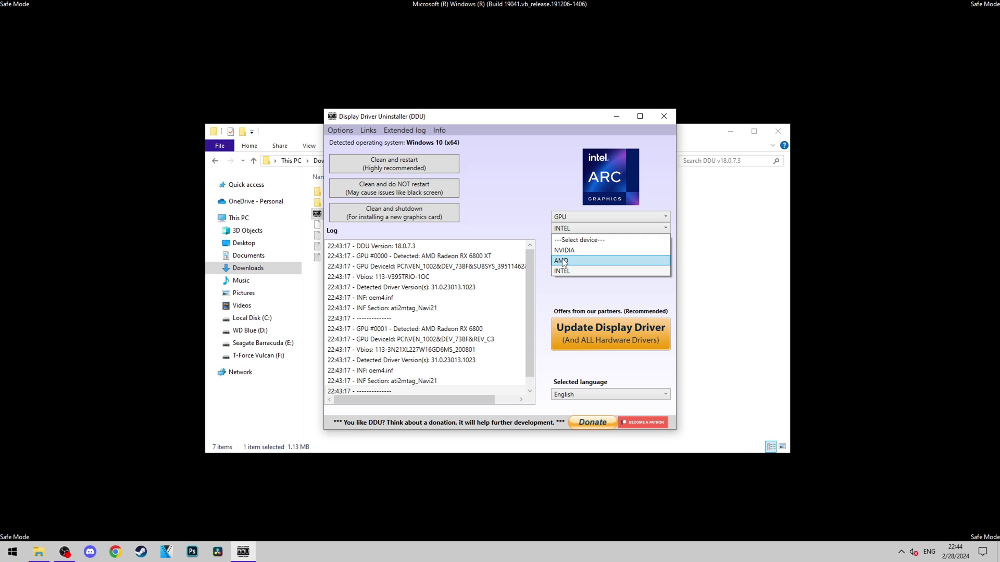
{"action": "left_click", "coordinate": [563, 260]}
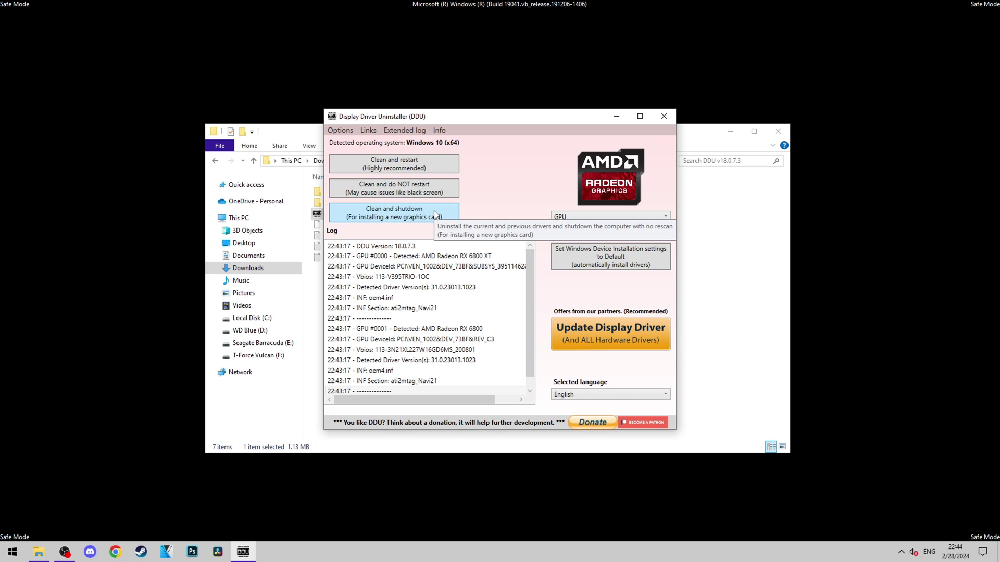
{"action": "left_click", "coordinate": [453, 166]}
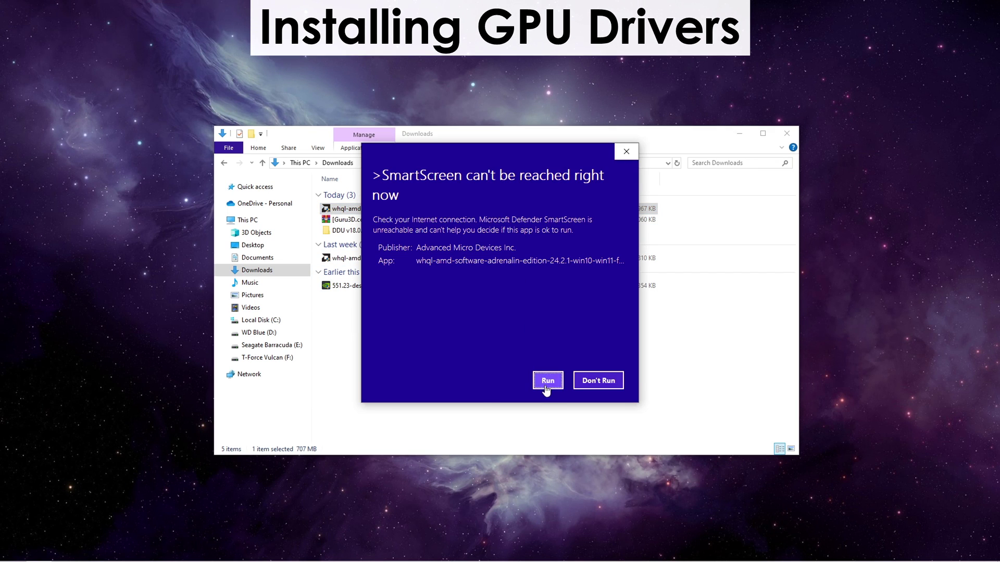
Run the downloaded AMD Adrenalin 24.2.1 installer, show its additional options and start the full installation
{"action": "left_click", "coordinate": [546, 381]}
{"action": "left_click", "coordinate": [786, 133]}
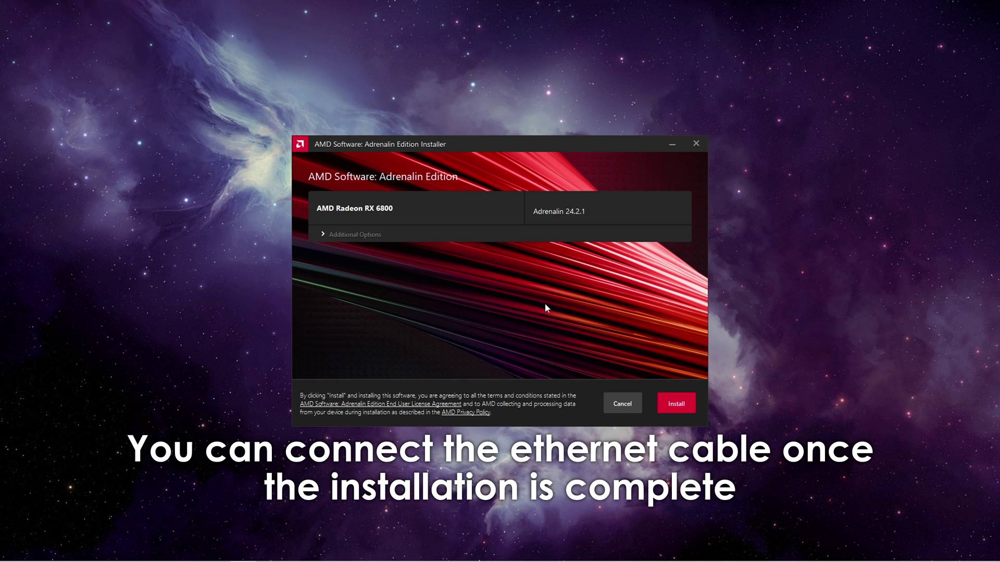
{"action": "left_click", "coordinate": [364, 236]}
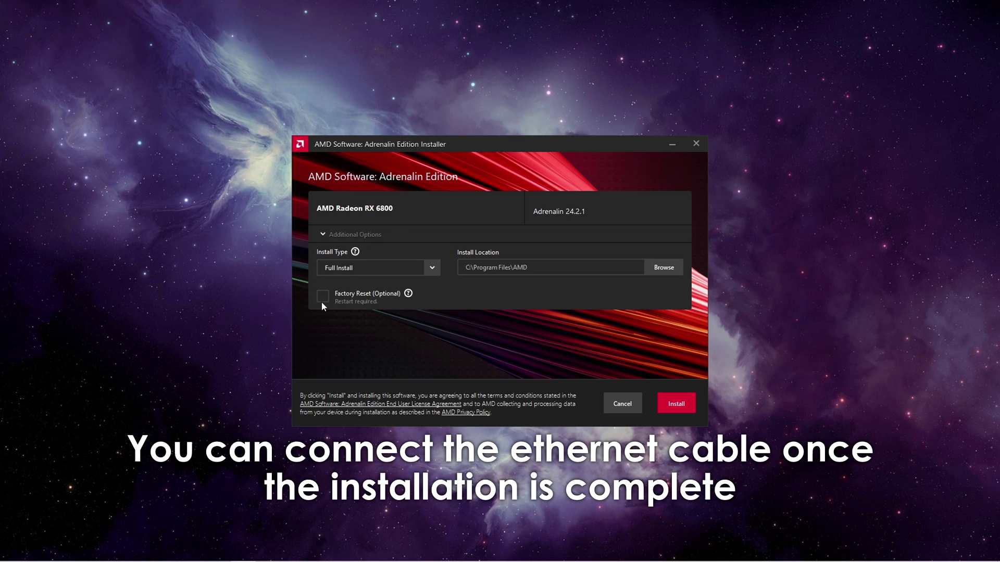
{"action": "left_click", "coordinate": [668, 403]}
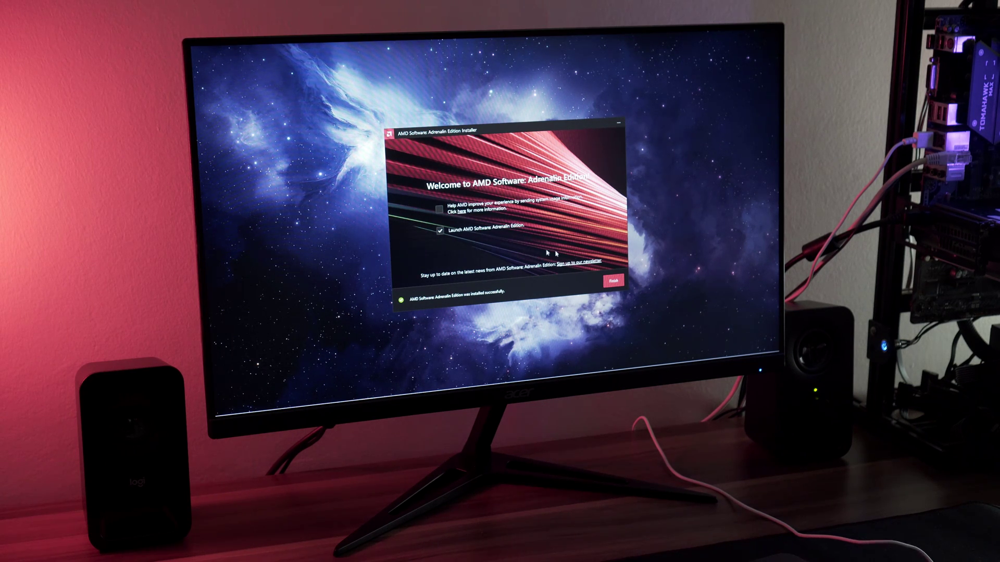
Finish the AMD Software installer and restart the computer
{"action": "left_click", "coordinate": [618, 281]}
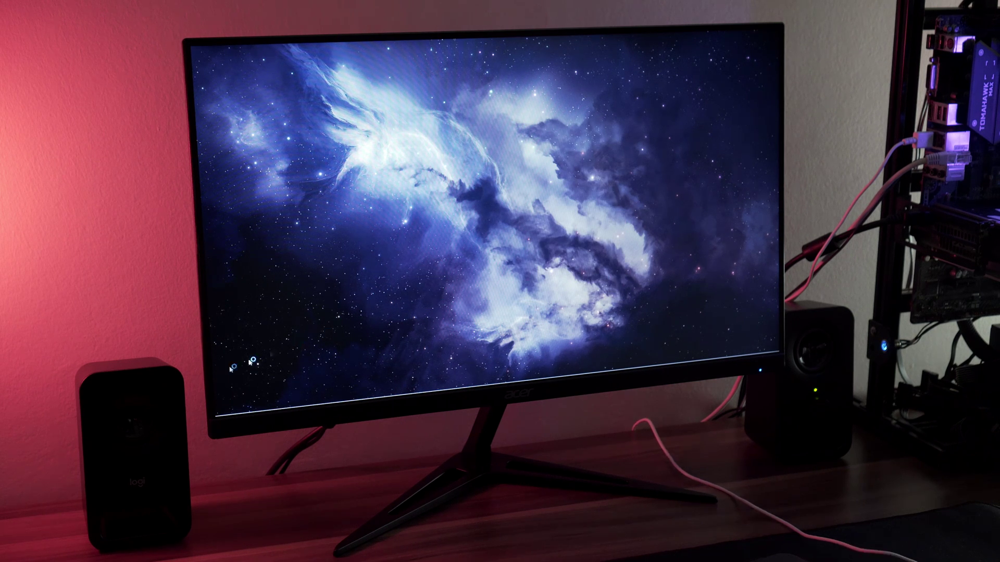
{"action": "left_click", "coordinate": [223, 409]}
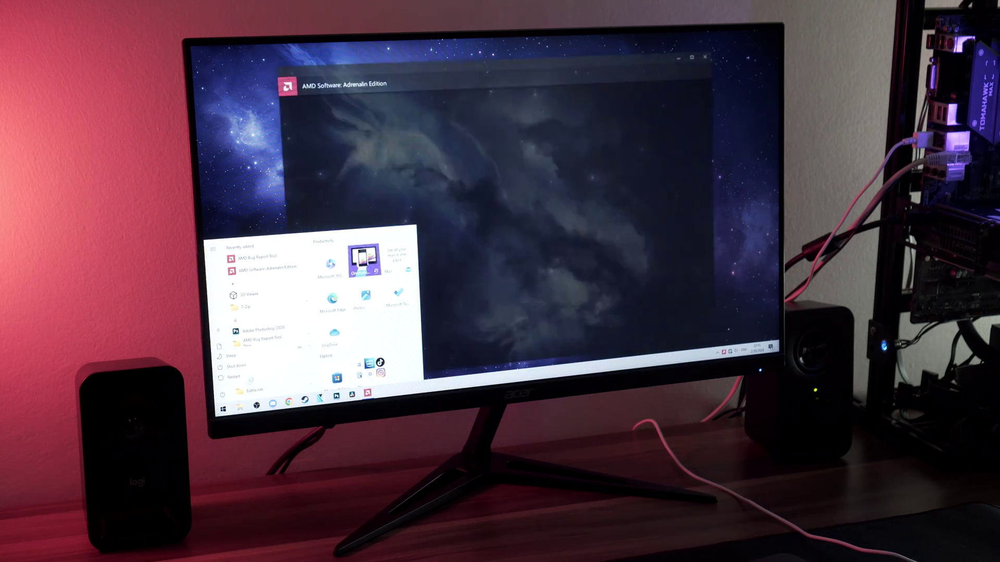
{"action": "left_click", "coordinate": [223, 395]}
{"action": "left_click", "coordinate": [250, 376]}
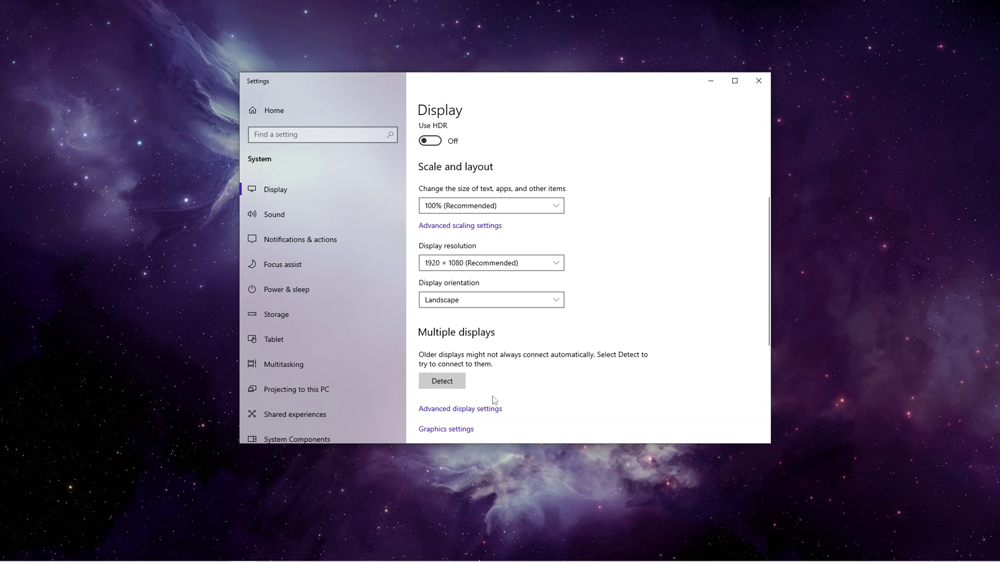
Open the advanced display settings and show the refresh rate choices for the display
{"action": "left_click", "coordinate": [481, 412]}
{"action": "scroll", "coordinate": [468, 414], "scroll_direction": "down", "scroll_amount": 2}
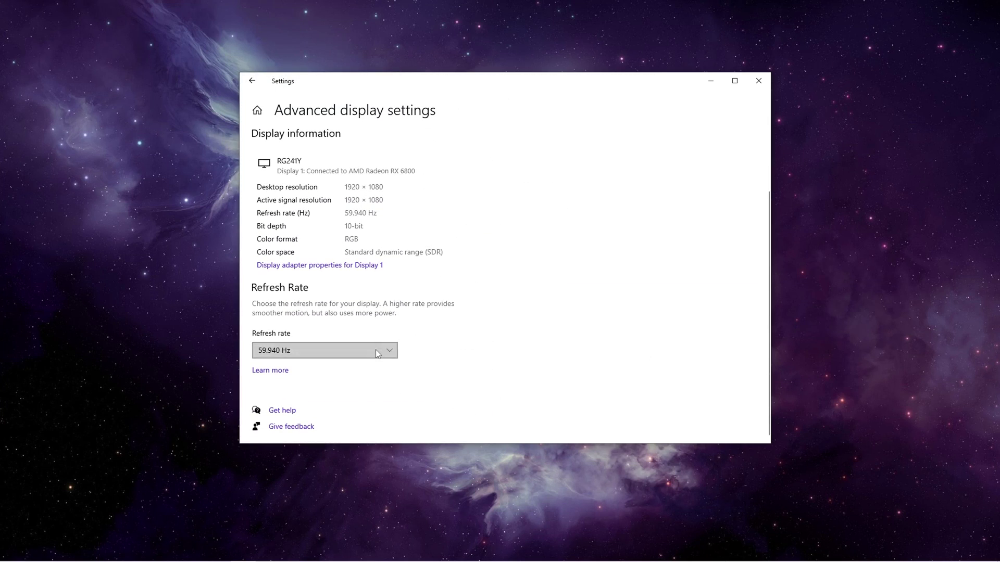
{"action": "left_click", "coordinate": [376, 350]}
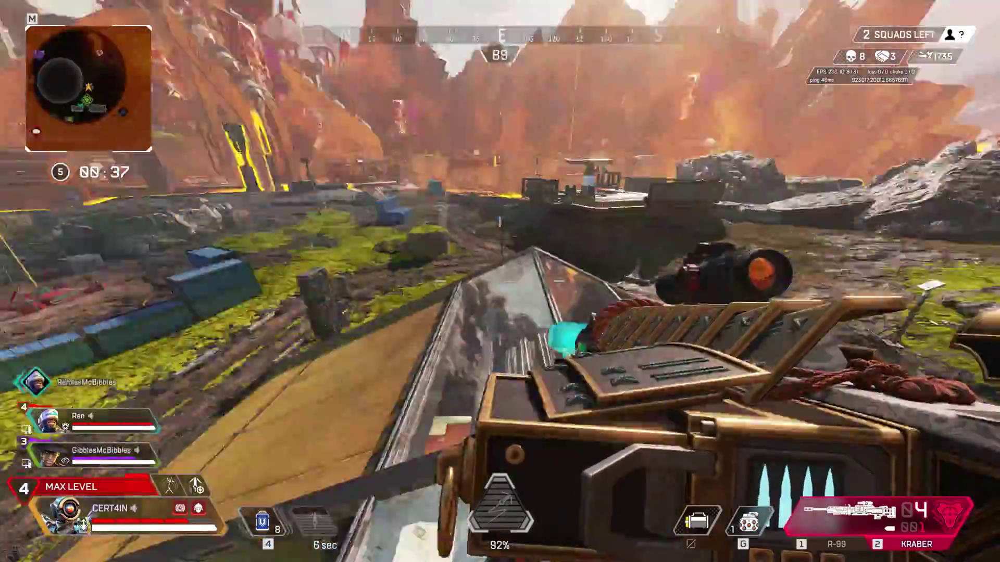
{"action": "left_click", "coordinate": [500, 282]}
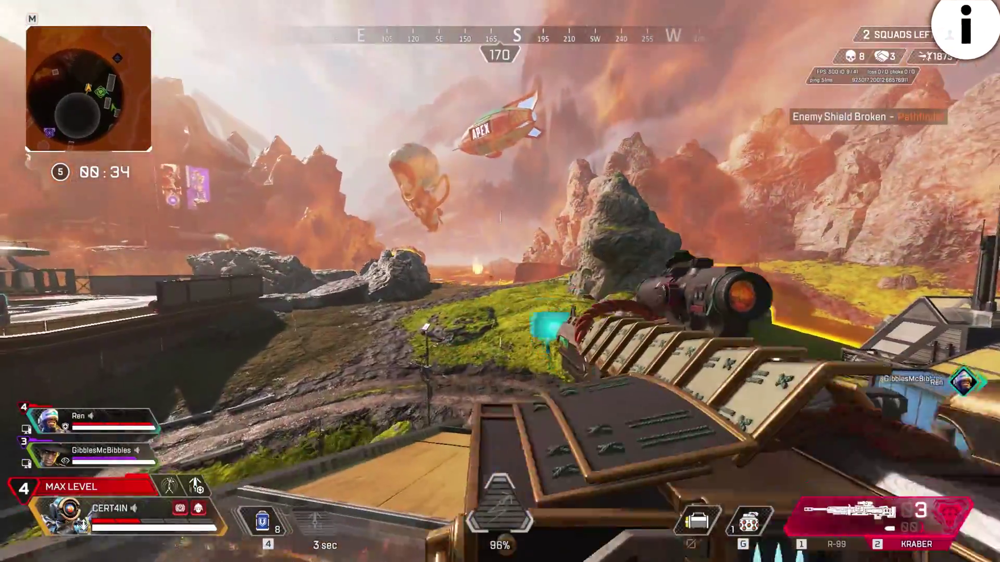
{"action": "left_click", "coordinate": [500, 281]}
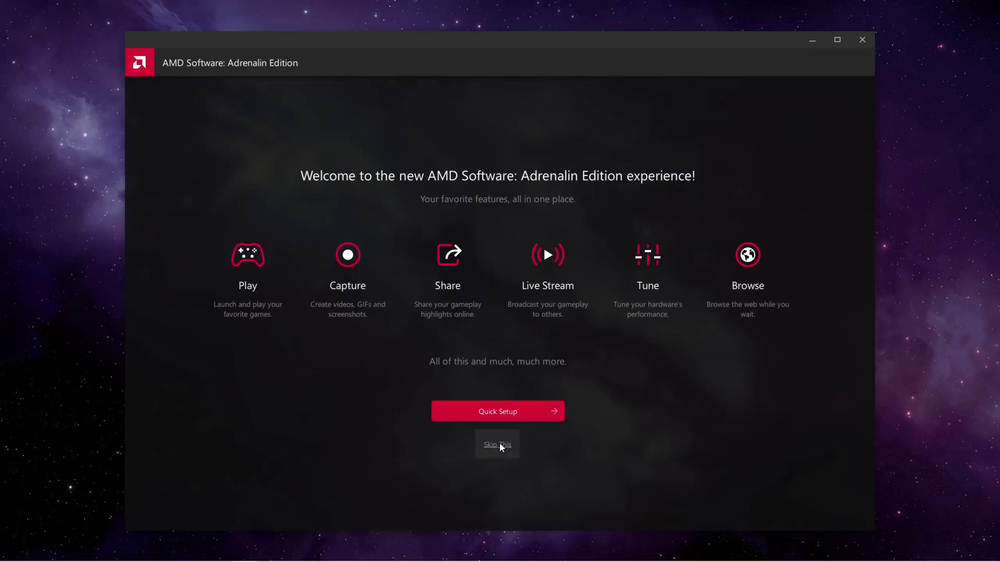
Skip the AMD Software quick setup and look through the global graphics options and the Record & Stream settings
{"action": "left_click", "coordinate": [499, 446]}
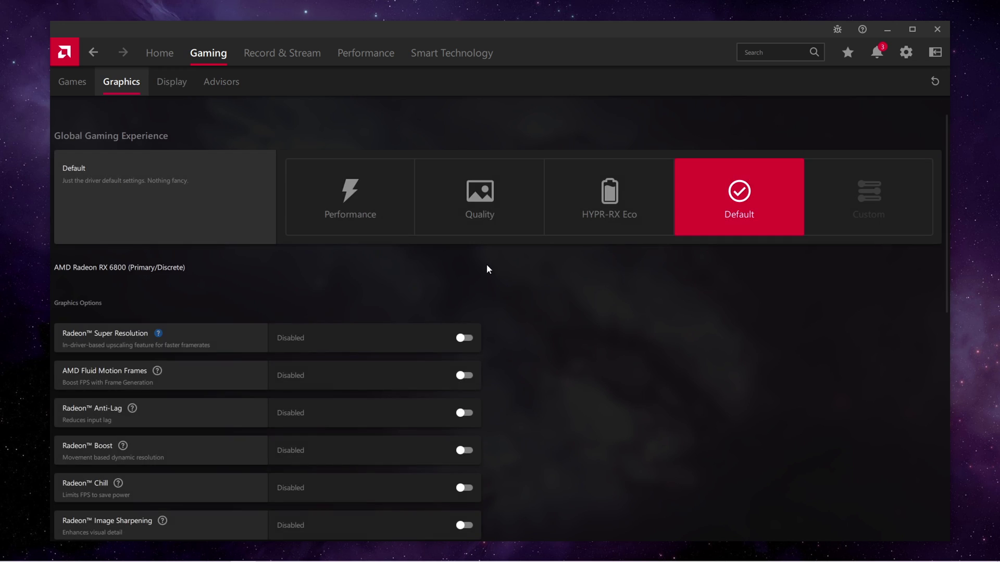
{"action": "scroll", "coordinate": [188, 116], "scroll_direction": "down", "scroll_amount": 10}
{"action": "left_click", "coordinate": [282, 52]}
{"action": "left_click", "coordinate": [411, 470]}
{"action": "left_click", "coordinate": [295, 81]}
{"action": "scroll", "coordinate": [401, 240], "scroll_direction": "down", "scroll_amount": 8}
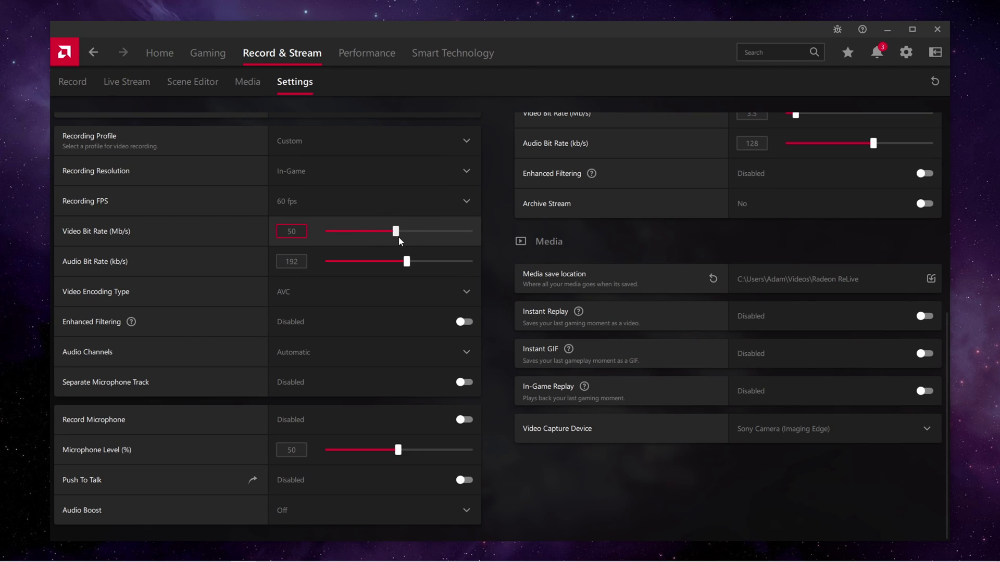
Toggle Instant Replay and look through the hotkey settings
{"action": "left_click", "coordinate": [924, 316]}
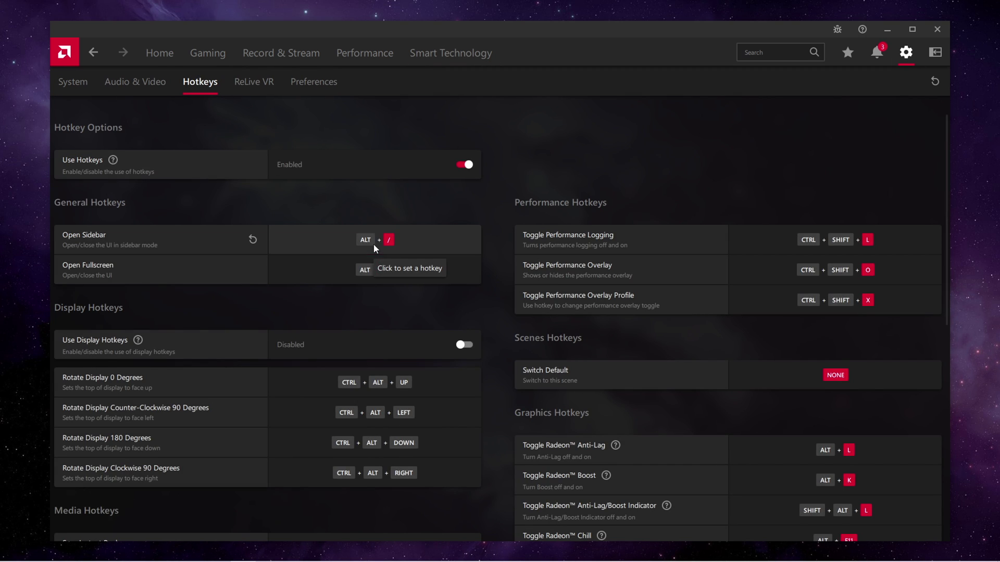
{"action": "scroll", "coordinate": [375, 248], "scroll_direction": "down", "scroll_amount": 7}
{"action": "left_click", "coordinate": [404, 165]}
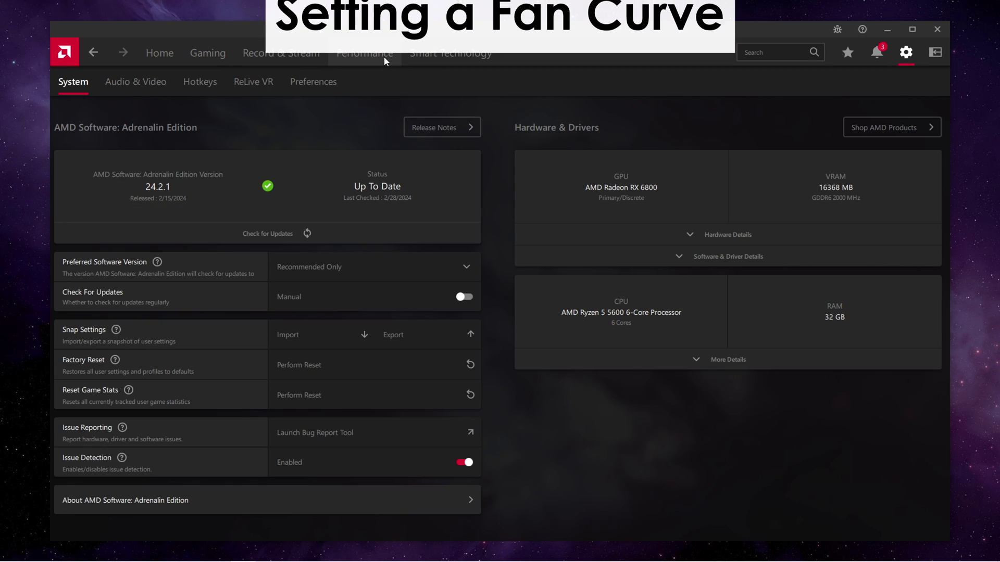
Open the performance tuning page and switch the Radeon RX 6800 to Custom manual tuning
{"action": "left_click", "coordinate": [383, 57]}
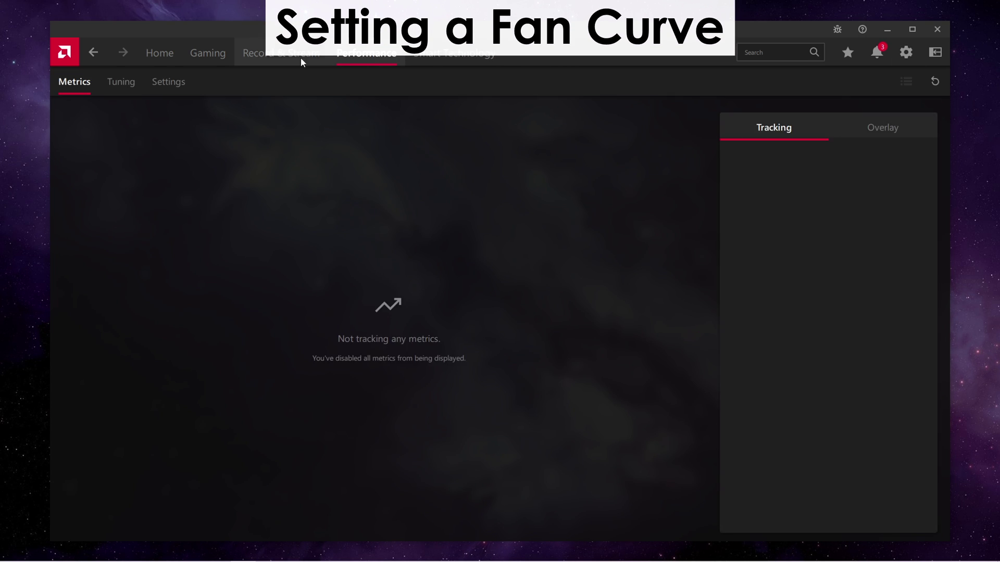
{"action": "left_click", "coordinate": [127, 76]}
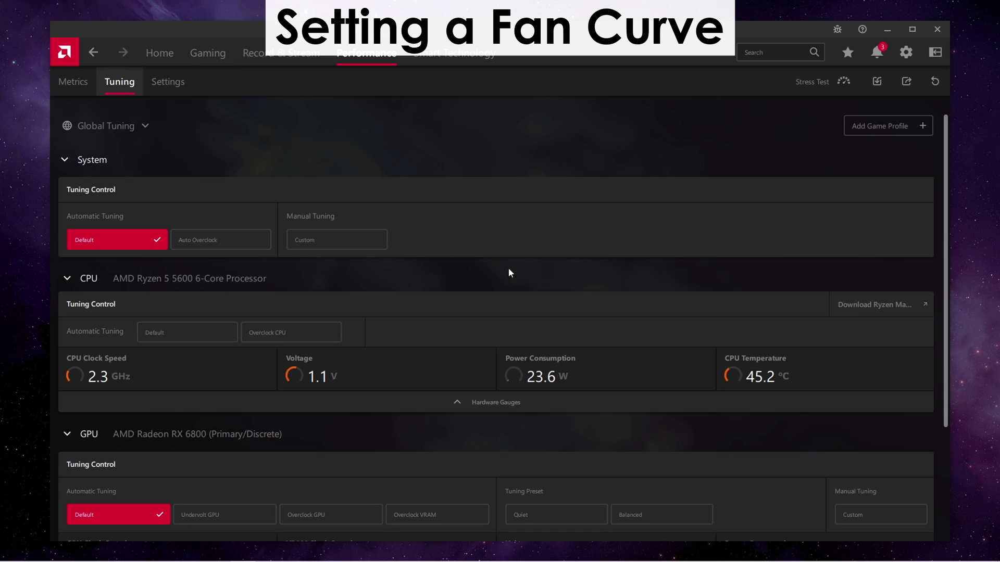
{"action": "scroll", "coordinate": [566, 286], "scroll_direction": "down", "scroll_amount": 3}
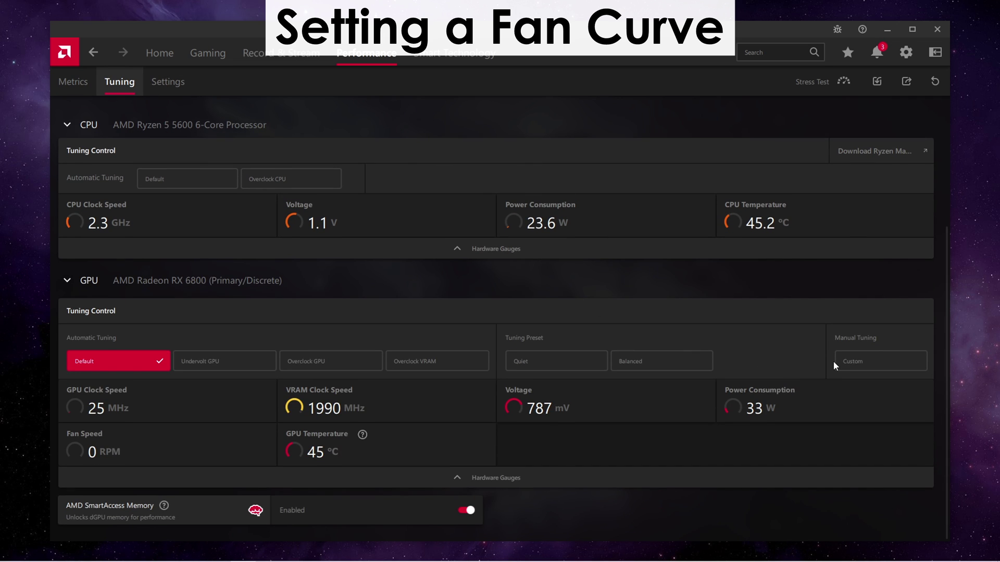
{"action": "left_click", "coordinate": [836, 361]}
{"action": "scroll", "coordinate": [836, 360], "scroll_direction": "down", "scroll_amount": 2}
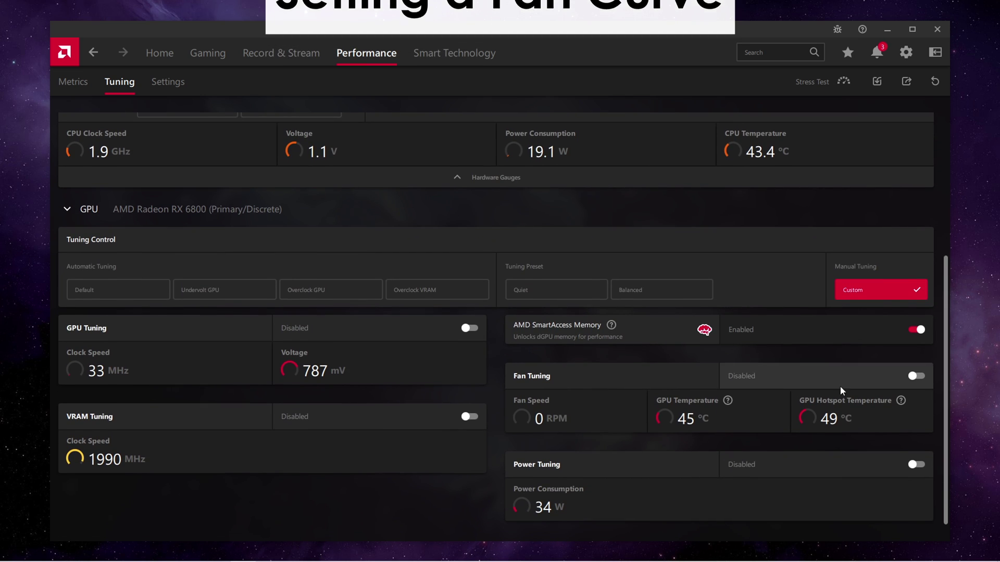
Enable Fan Tuning for the GPU and turn on its Advanced Control
{"action": "left_click", "coordinate": [913, 377]}
{"action": "scroll", "coordinate": [860, 400], "scroll_direction": "down", "scroll_amount": 3}
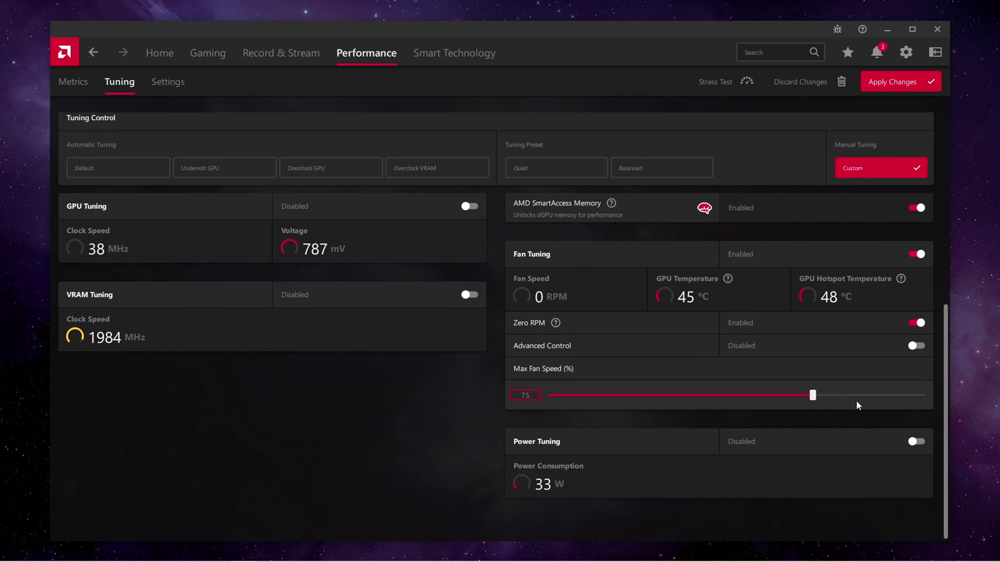
{"action": "left_click", "coordinate": [889, 351]}
{"action": "scroll", "coordinate": [864, 367], "scroll_direction": "down", "scroll_amount": 1}
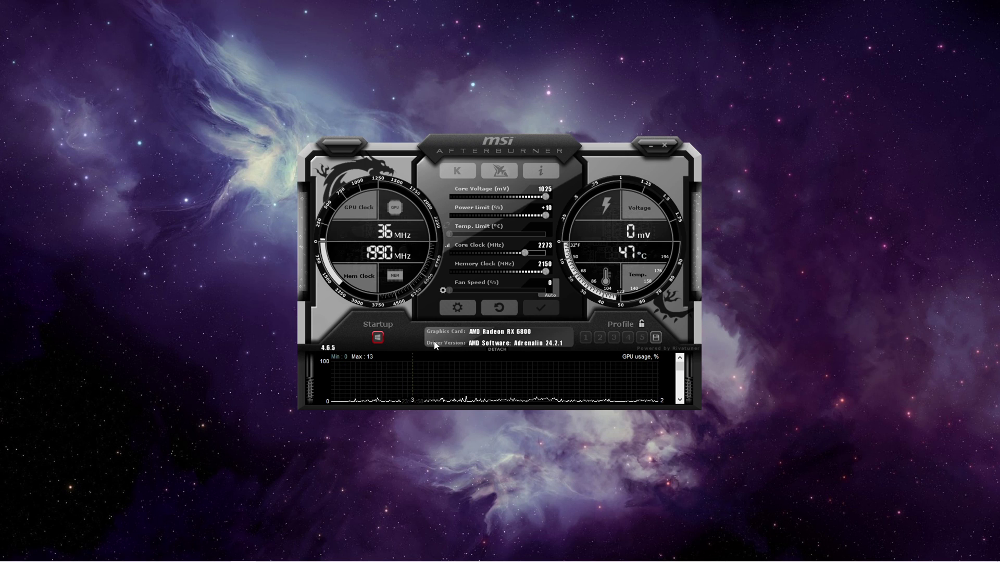
In MSI Afterburner, open the fan properties and enable user defined software automatic fan control
{"action": "left_click", "coordinate": [458, 308]}
{"action": "left_click", "coordinate": [345, 165]}
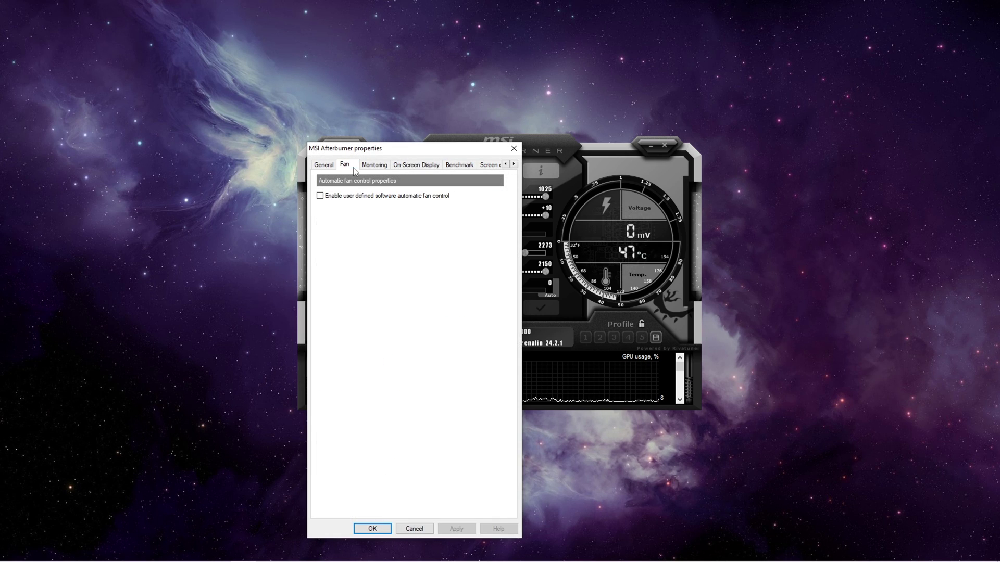
{"action": "left_click", "coordinate": [321, 196]}
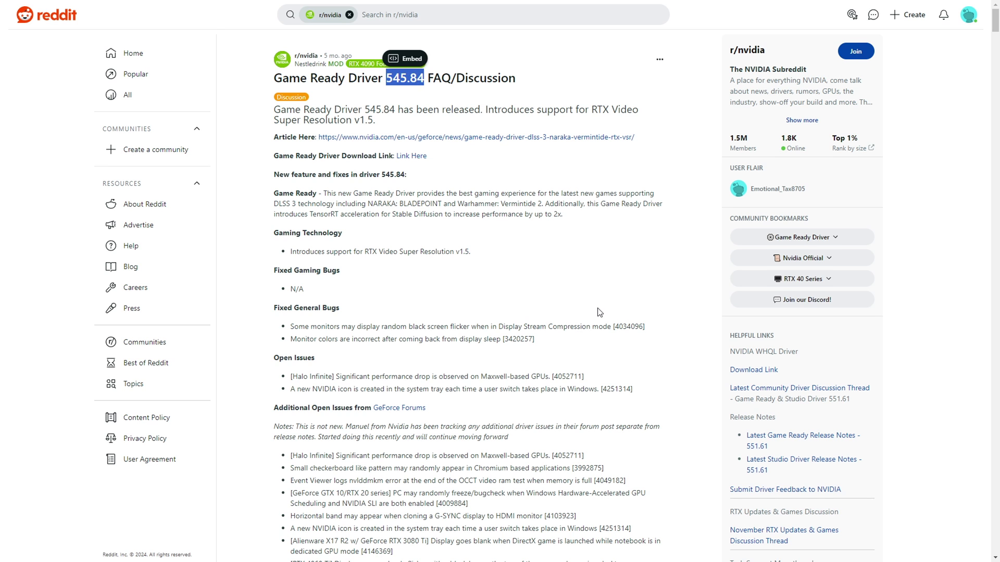
Examine the fixes and open issues in the r/nvidia posts on Game Ready Drivers 545.84, 546.01 and 546.17
{"action": "scroll", "coordinate": [401, 250], "scroll_direction": "down", "scroll_amount": 3}
{"action": "left_click_drag", "start_coordinate": [283, 204], "coordinate": [397, 411]}
{"action": "left_click_drag", "start_coordinate": [386, 78], "coordinate": [407, 83]}
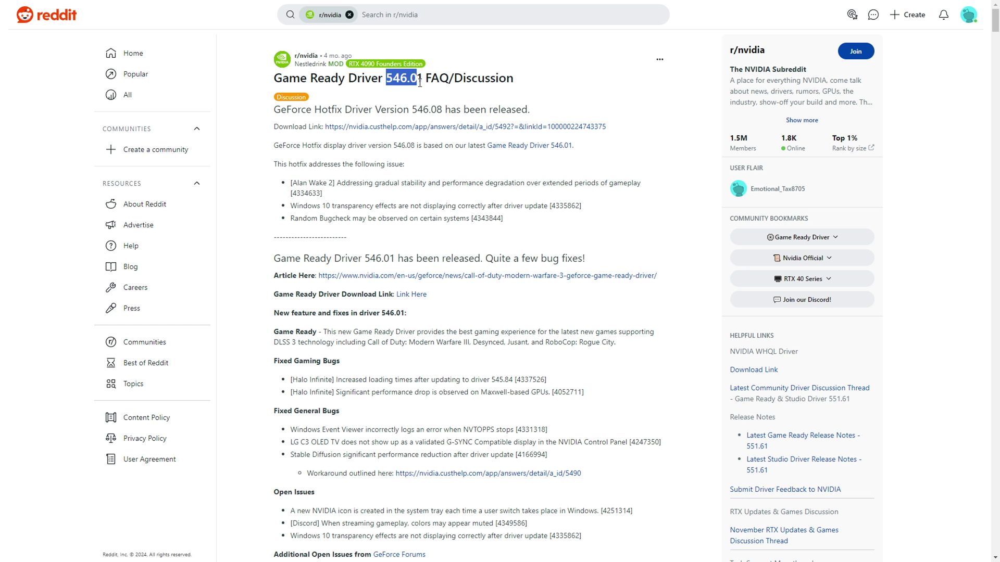
{"action": "scroll", "coordinate": [670, 361], "scroll_direction": "down", "scroll_amount": 5}
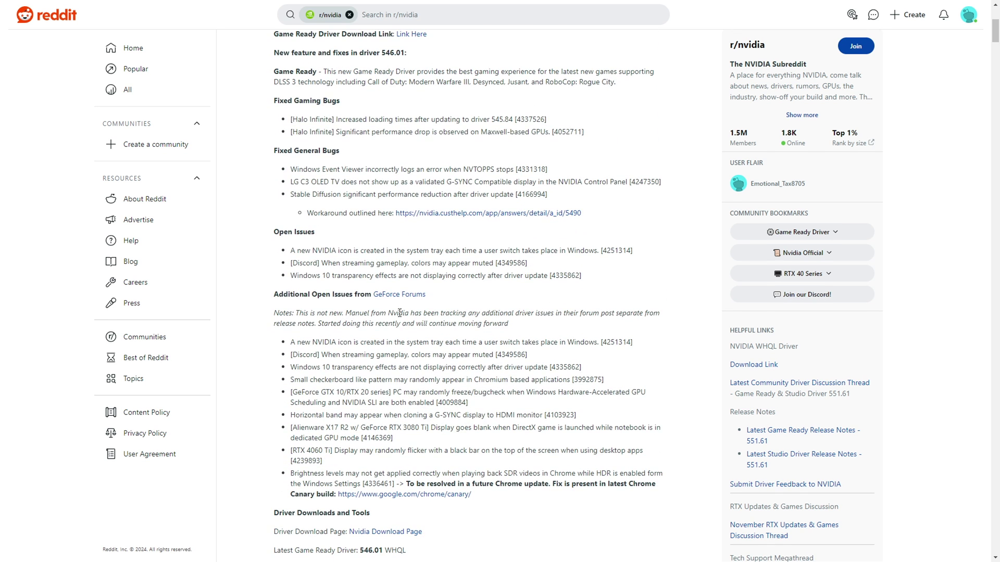
{"action": "left_click_drag", "start_coordinate": [304, 251], "coordinate": [458, 471]}
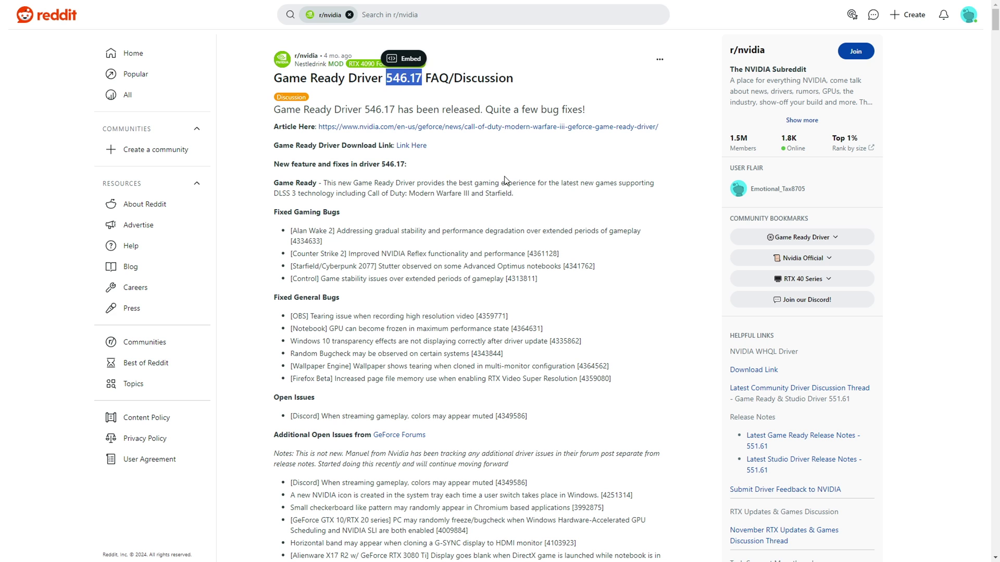
{"action": "scroll", "coordinate": [654, 421], "scroll_direction": "down", "scroll_amount": 4}
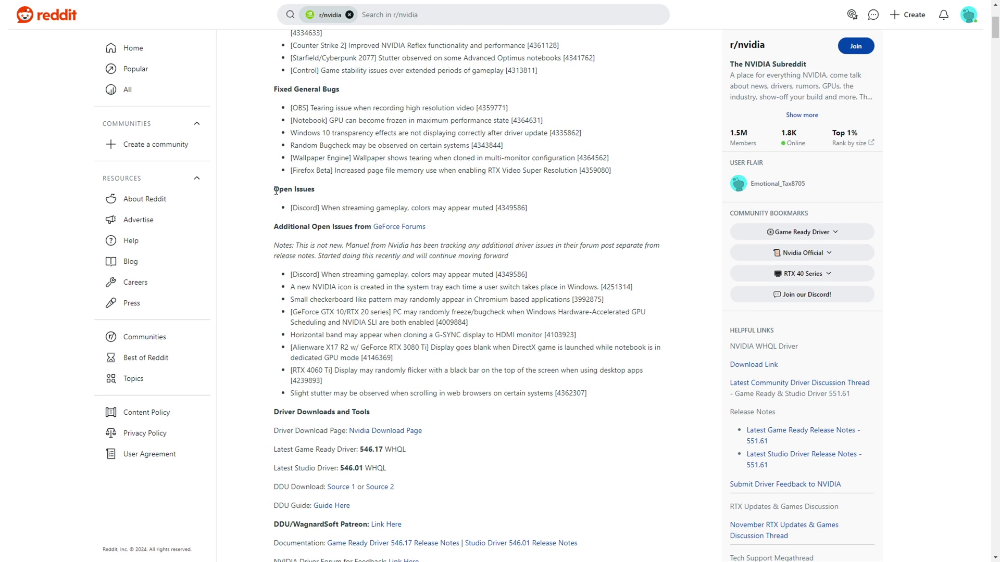
{"action": "left_click_drag", "start_coordinate": [277, 191], "coordinate": [513, 404]}
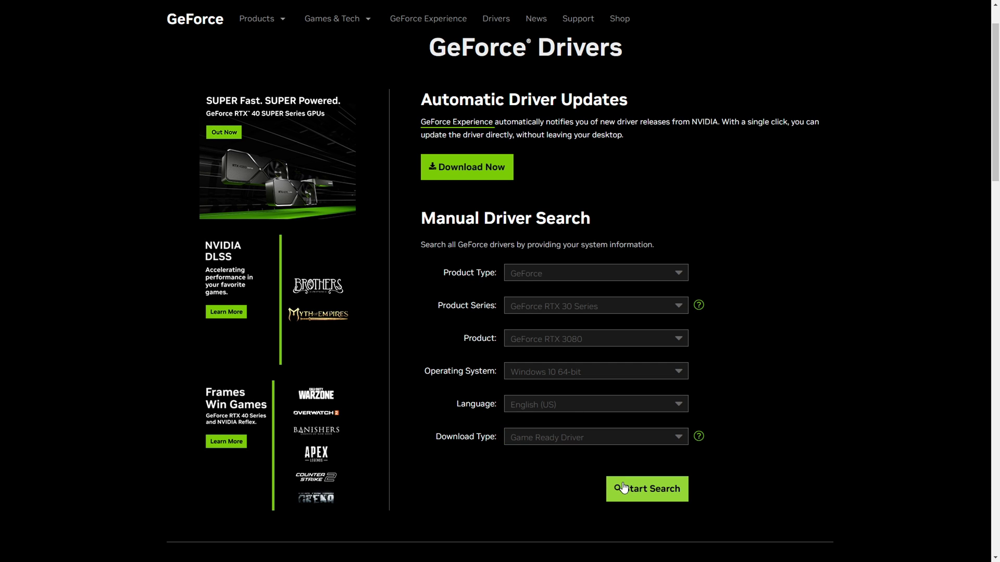
Search for GeForce RTX 3080 Game Ready drivers for Windows 10 64-bit and look through the listed versions
{"action": "left_click", "coordinate": [624, 487]}
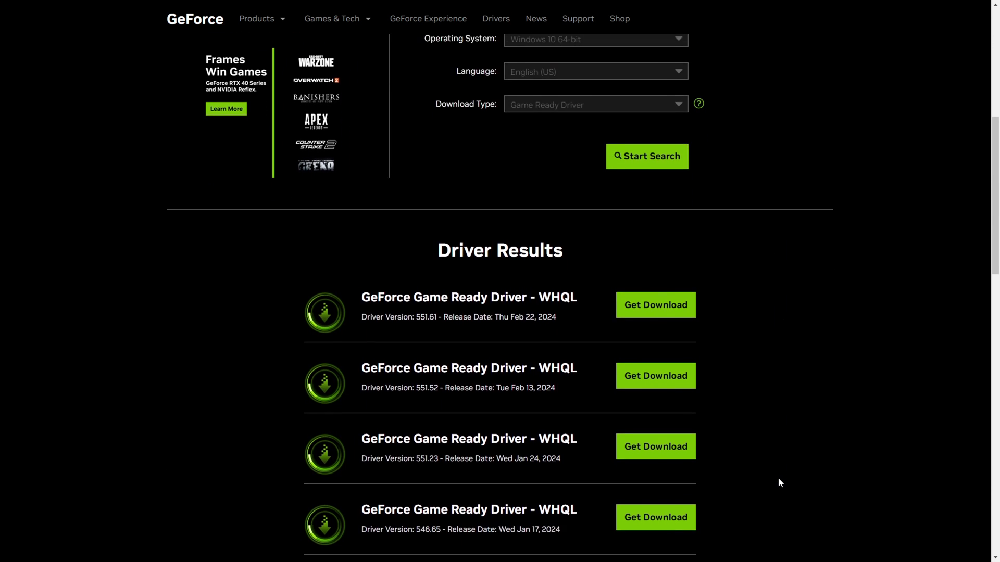
{"action": "scroll", "coordinate": [778, 477], "scroll_direction": "down", "scroll_amount": 2}
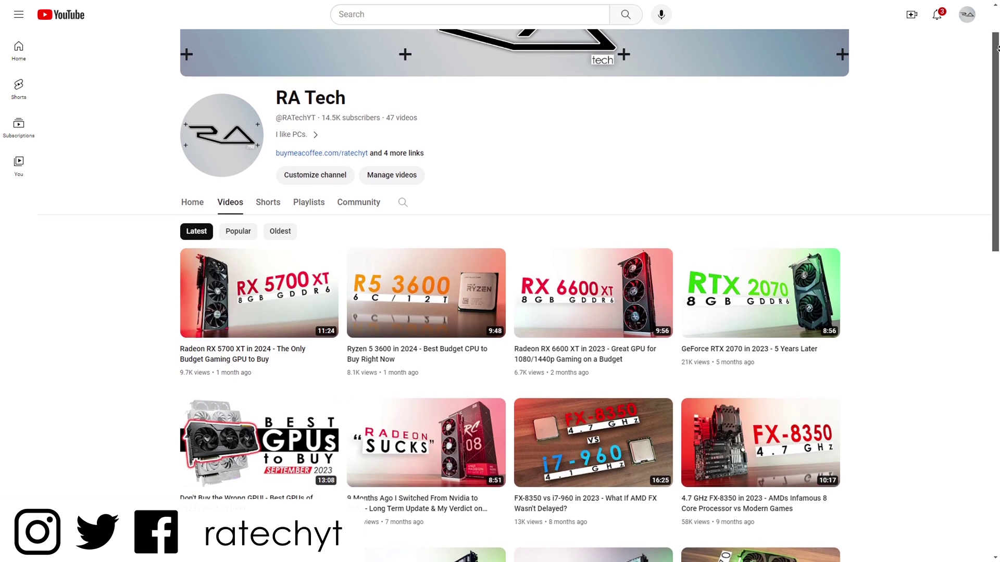
{"action": "scroll", "coordinate": [998, 48], "scroll_direction": "down", "scroll_amount": 1}
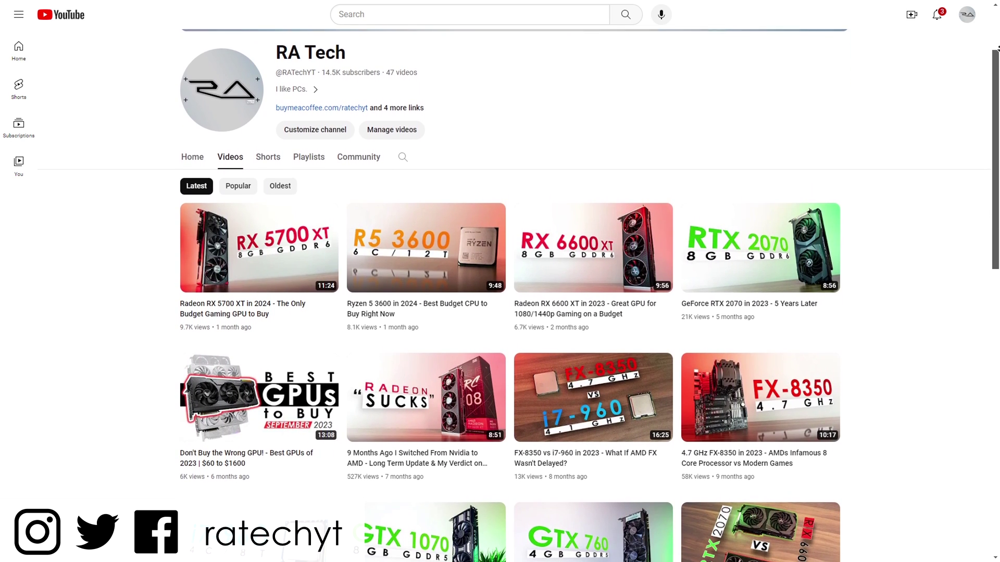
{"action": "scroll", "coordinate": [998, 48], "scroll_direction": "down", "scroll_amount": 1}
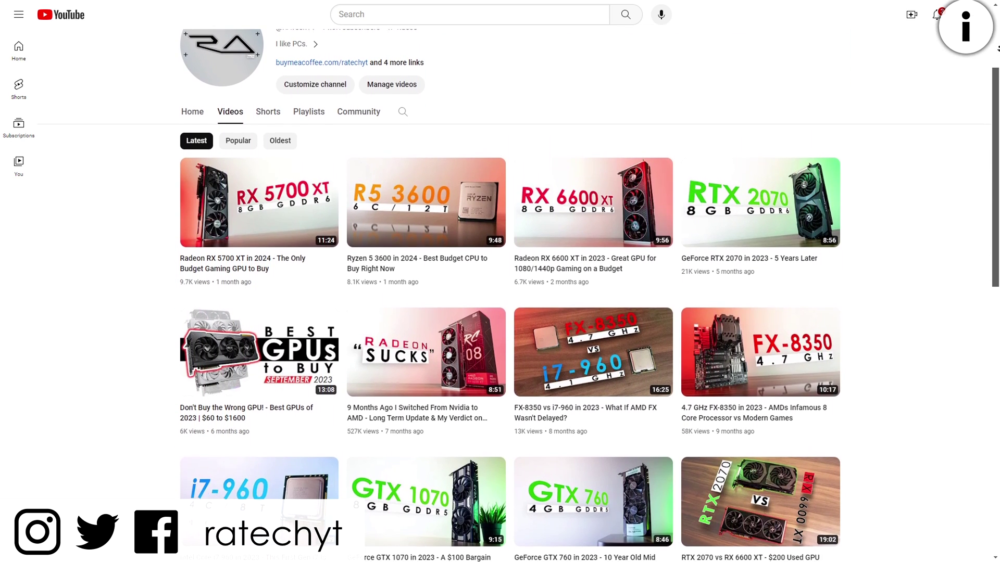